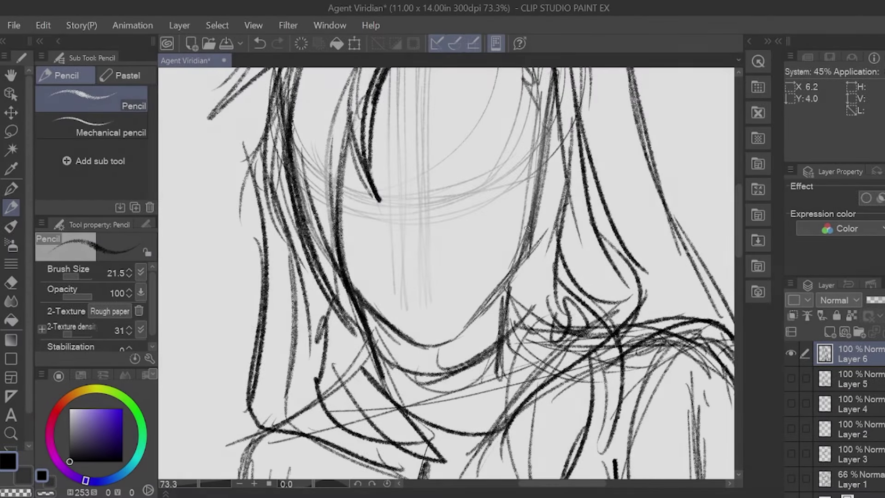
- Pencil in the right jawline, a neck line, one eye, the mouth and a small fang on Layer 6
mouse_move(527, 229)
left_mouse_down()
mouse_move(522, 258)
mouse_move(454, 341)
left_mouse_up()
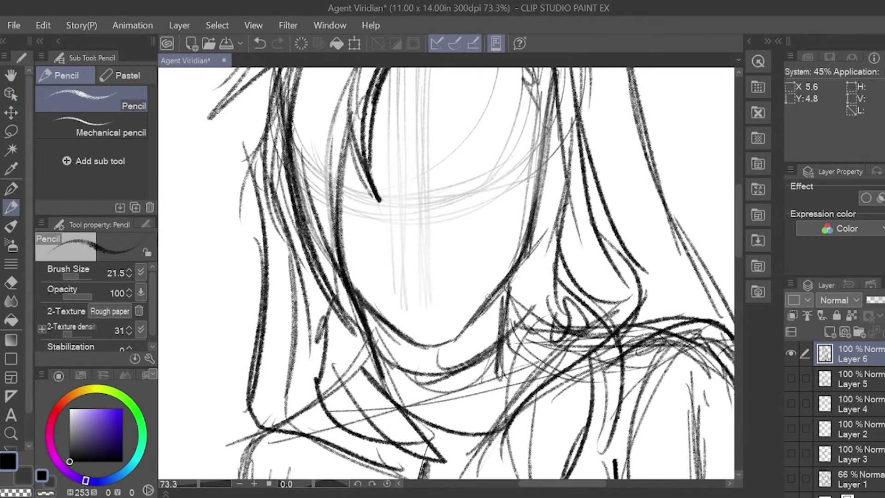
mouse_move(507, 286)
left_mouse_down()
mouse_move(504, 329)
mouse_move(413, 369)
mouse_move(378, 354)
left_mouse_up()
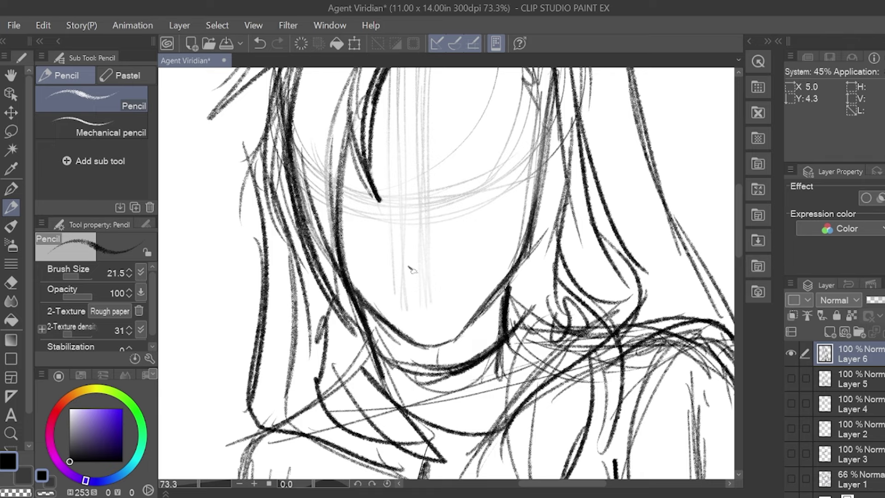
left_click_drag(446, 157, 436, 190)
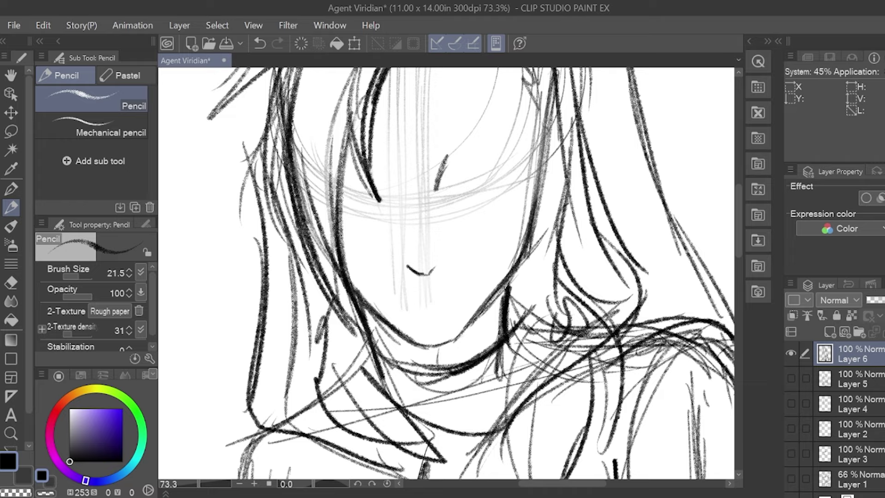
left_click_drag(403, 300, 458, 293)
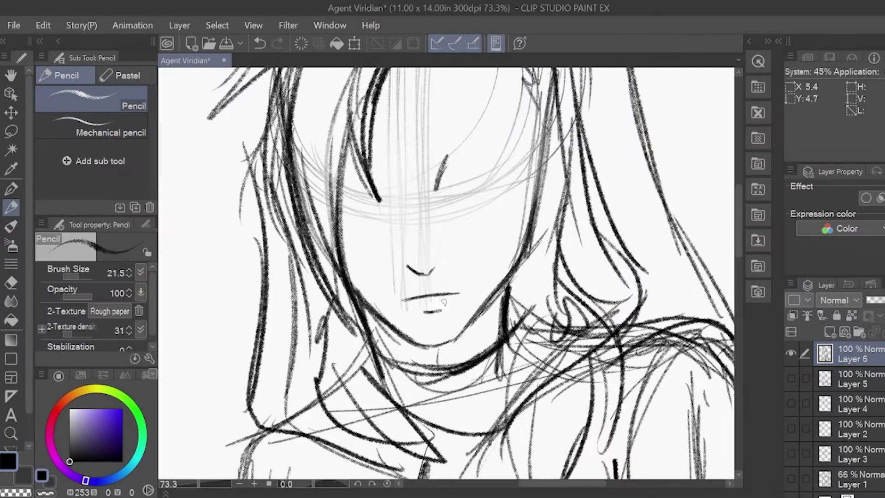
left_click_drag(449, 295, 450, 300)
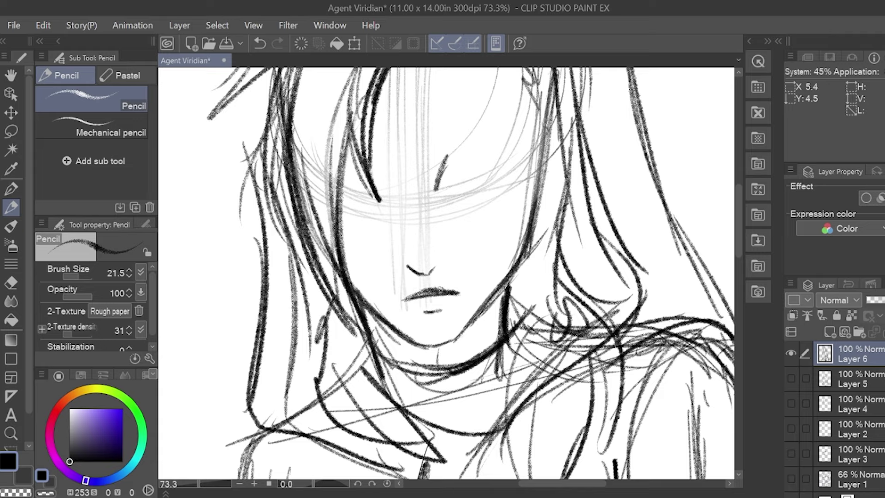
scroll(482, 254, "down", 5)
- Draw both eyebrows, then thicken and darken them into bold, angled brows
scroll(482, 255, "up", 8)
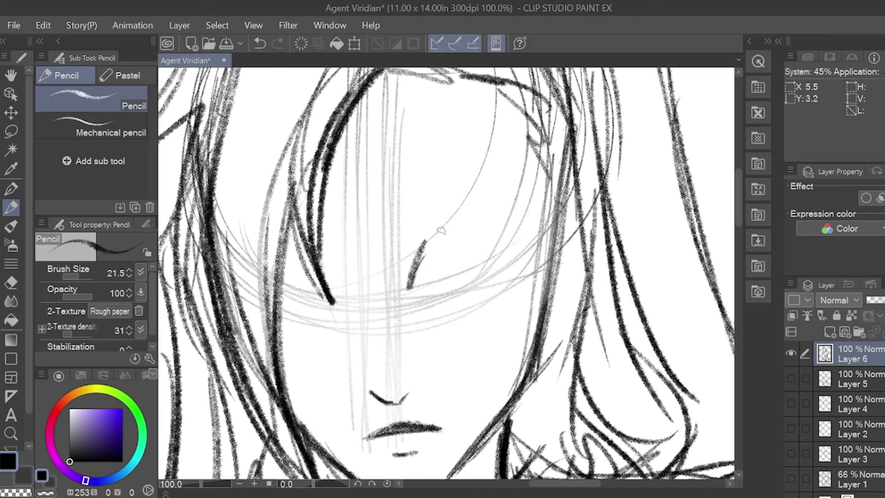
mouse_move(429, 242)
left_mouse_down()
mouse_move(502, 213)
mouse_move(525, 219)
left_mouse_up()
mouse_move(378, 241)
left_mouse_down()
mouse_move(279, 217)
mouse_move(258, 231)
mouse_move(319, 228)
mouse_move(361, 242)
mouse_move(294, 226)
mouse_move(244, 239)
left_mouse_up()
mouse_move(428, 238)
left_mouse_down()
mouse_move(447, 240)
mouse_move(502, 213)
mouse_move(524, 219)
left_mouse_up()
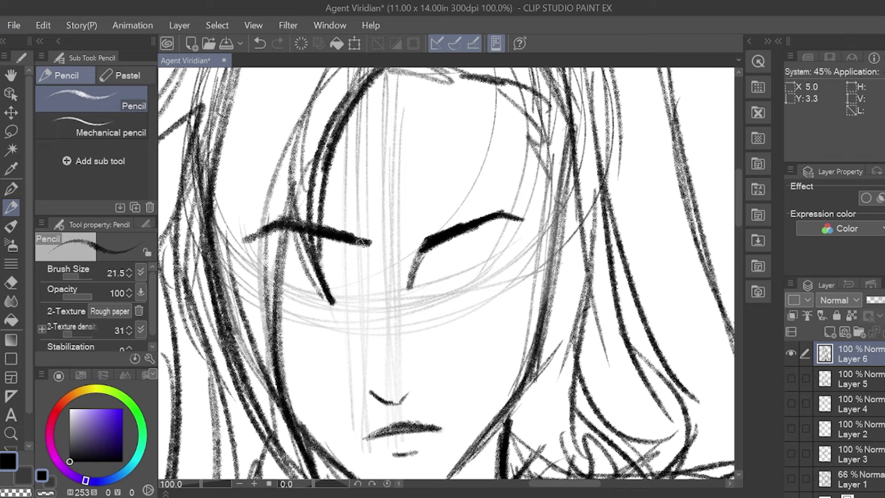
left_click_drag(365, 247, 334, 244)
mouse_move(426, 245)
left_mouse_down()
mouse_move(412, 287)
mouse_move(441, 261)
mouse_move(477, 250)
left_mouse_up()
- Sketch an eye line and lower lid under the right brow, then undo them
left_click_drag(431, 265, 501, 249)
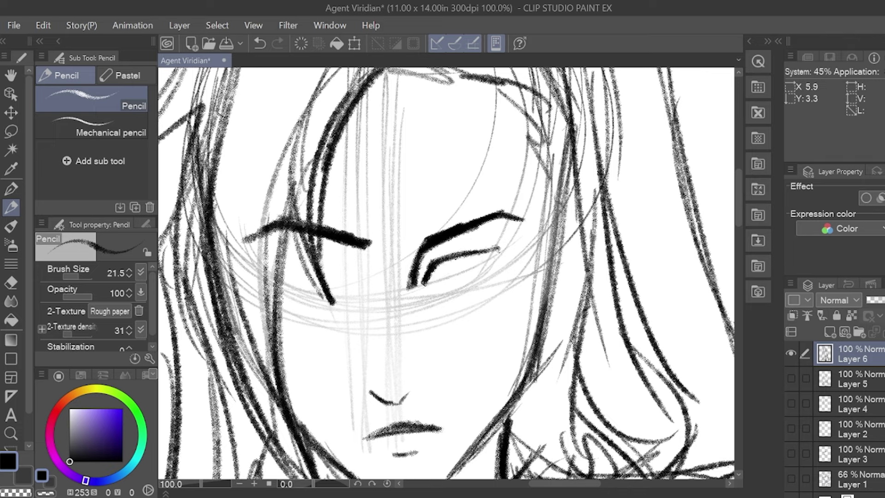
mouse_move(439, 279)
left_mouse_down()
mouse_move(426, 284)
mouse_move(479, 261)
mouse_move(426, 283)
mouse_move(475, 267)
mouse_move(447, 282)
left_mouse_up()
key("ctrl+z")
key("ctrl+z")
key("ctrl+z")
key("ctrl+z")
key("ctrl+z")
key("ctrl+z")
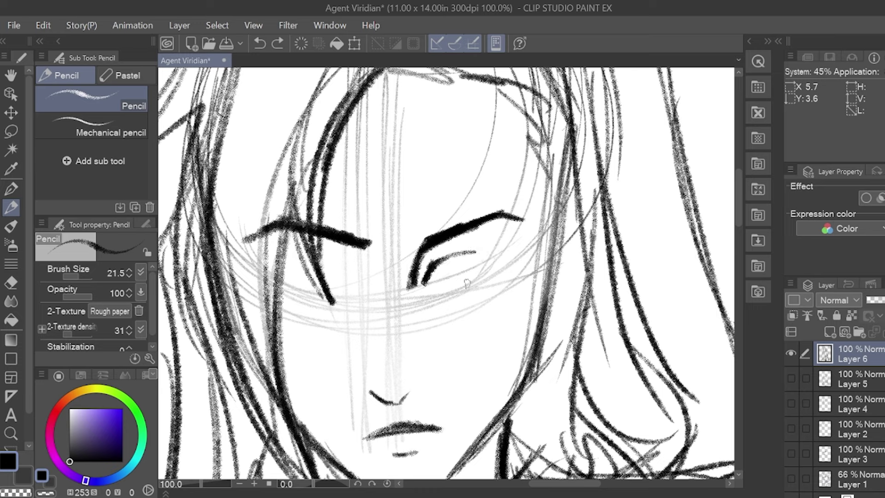
key("ctrl+z")
key("ctrl+z")
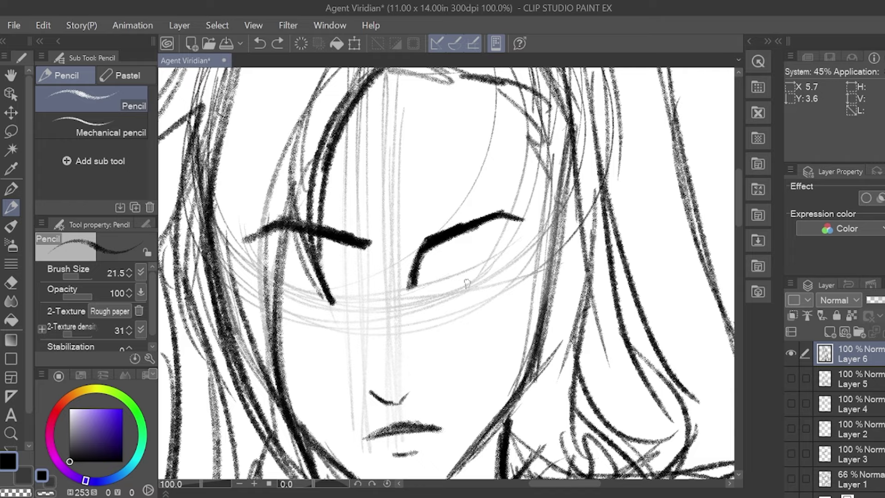
scroll(465, 152, "down", 8)
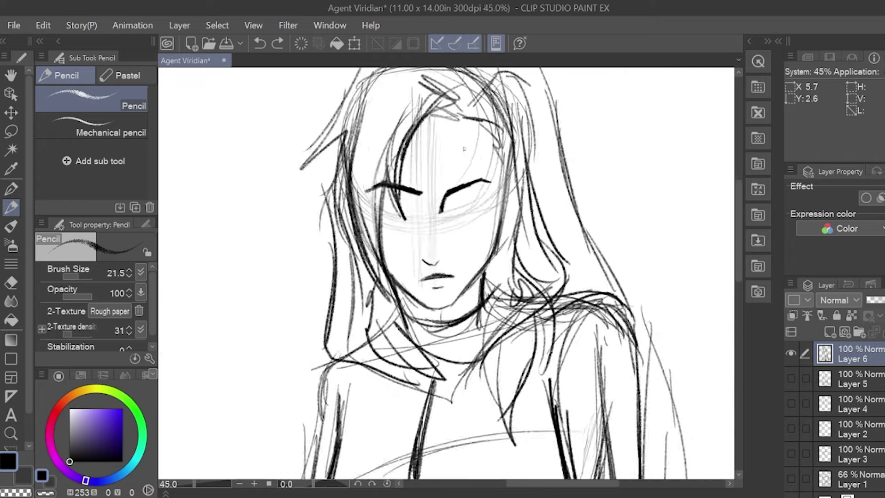
- Strengthen the left edge and the right side of the hair with pencil strokes
scroll(470, 228, "up", 3)
scroll(491, 239, "up", 2)
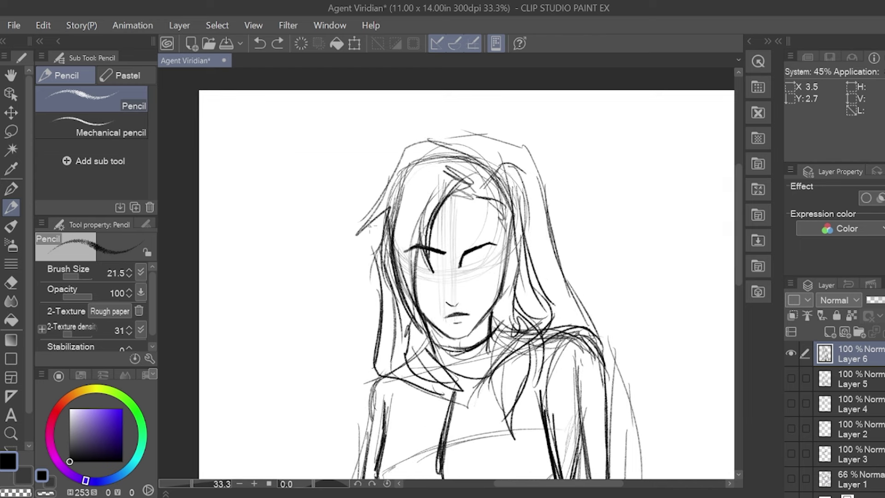
mouse_move(371, 234)
left_mouse_down()
mouse_move(366, 352)
mouse_move(396, 381)
left_mouse_up()
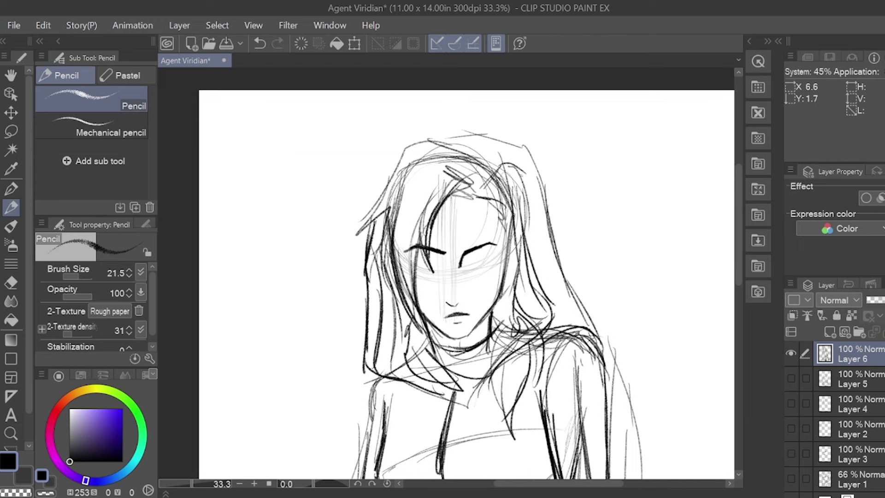
left_click_drag(496, 189, 540, 321)
- Add more strokes down the hair's right edge and lighten the dark strokes across its top
scroll(542, 333, "down", 8)
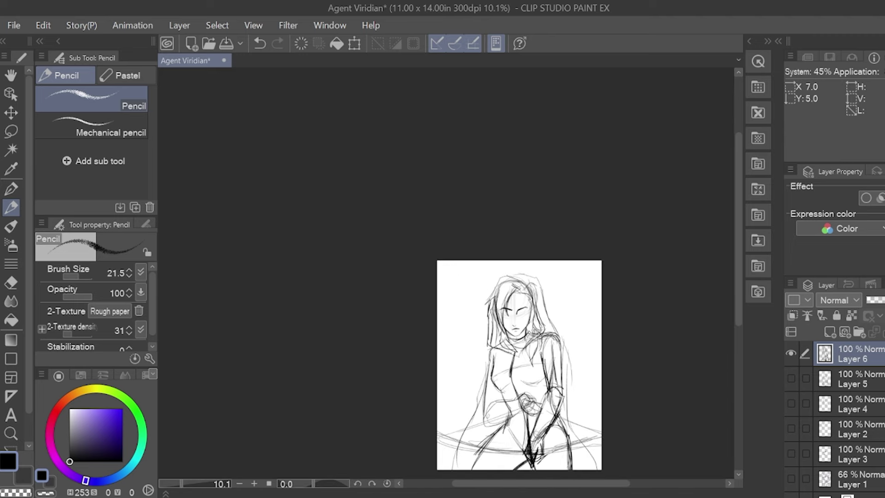
scroll(544, 383, "up", 3)
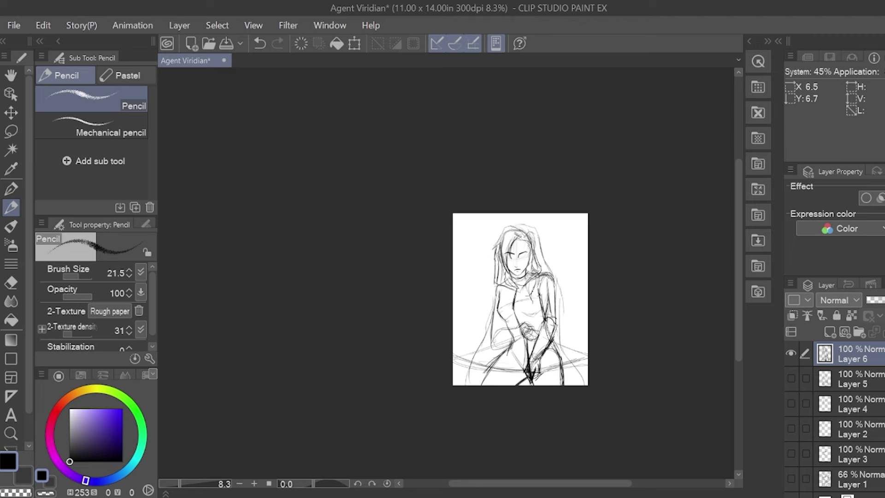
scroll(533, 253, "up", 3)
scroll(502, 303, "up", 1)
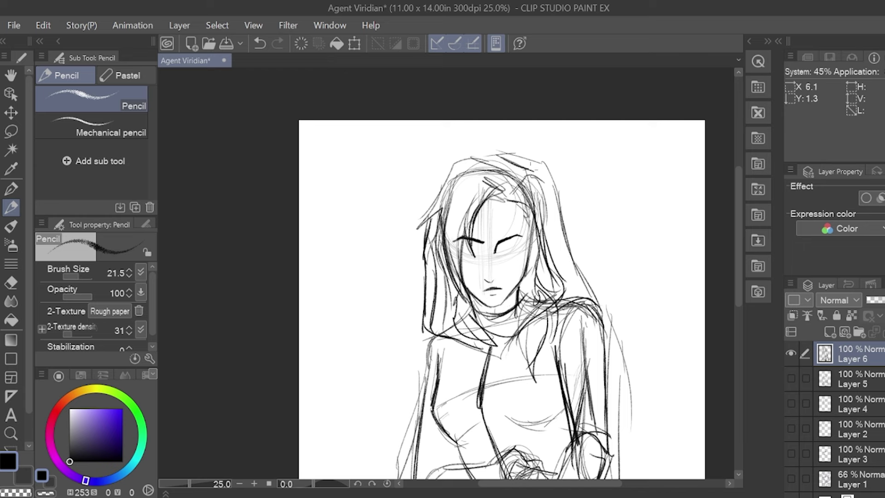
mouse_move(538, 169)
left_mouse_down()
mouse_move(558, 251)
mouse_move(597, 294)
left_mouse_up()
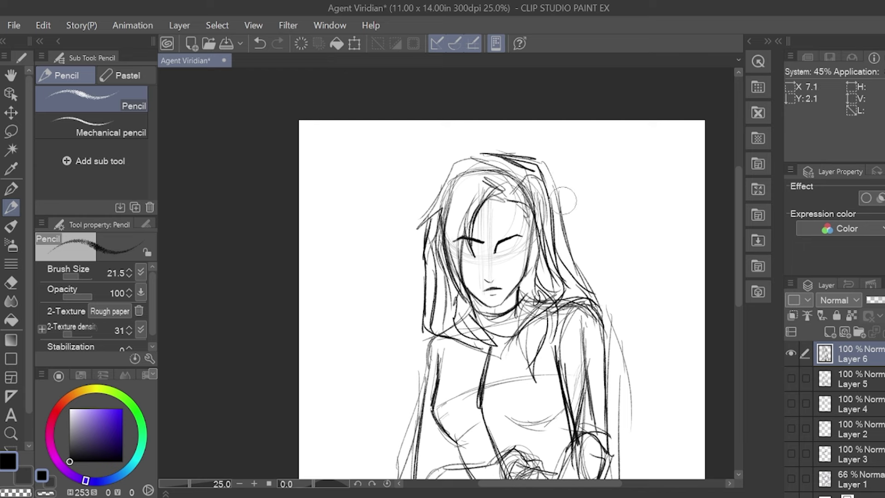
left_click_drag(569, 194, 584, 276)
mouse_move(557, 181)
left_mouse_down()
mouse_move(511, 143)
mouse_move(495, 146)
mouse_move(554, 169)
left_mouse_up()
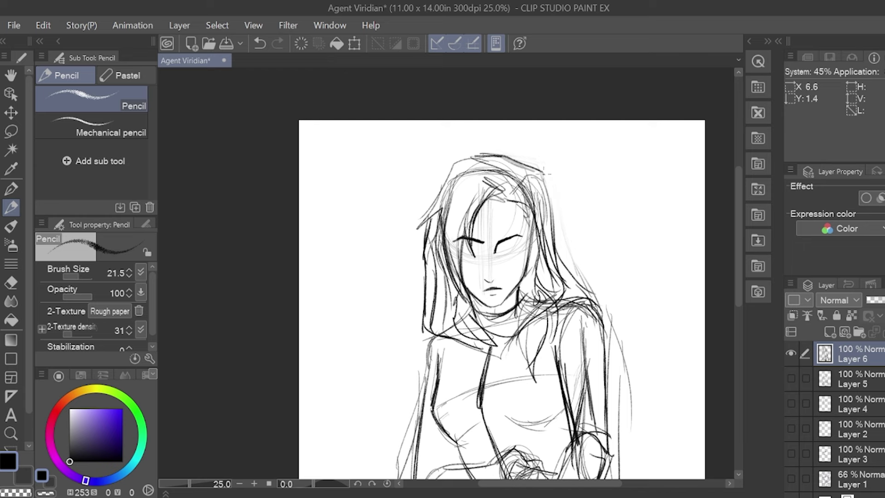
left_click_drag(545, 174, 567, 273)
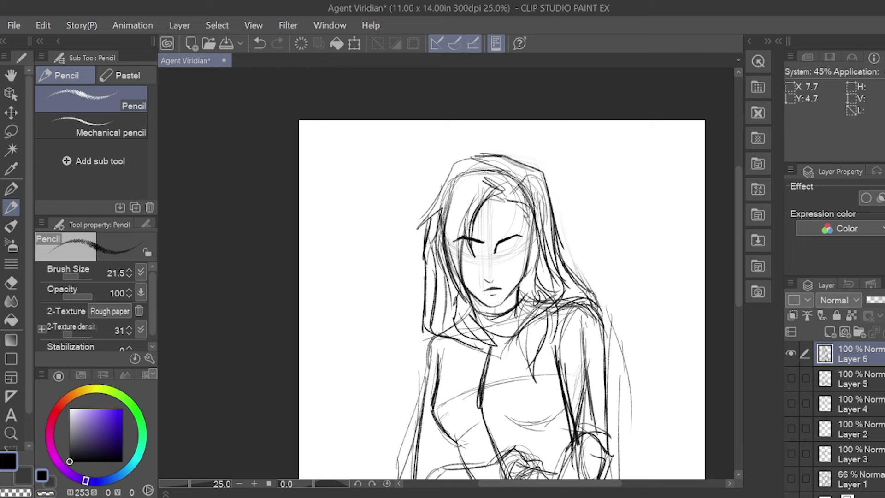
scroll(411, 231, "up", 5)
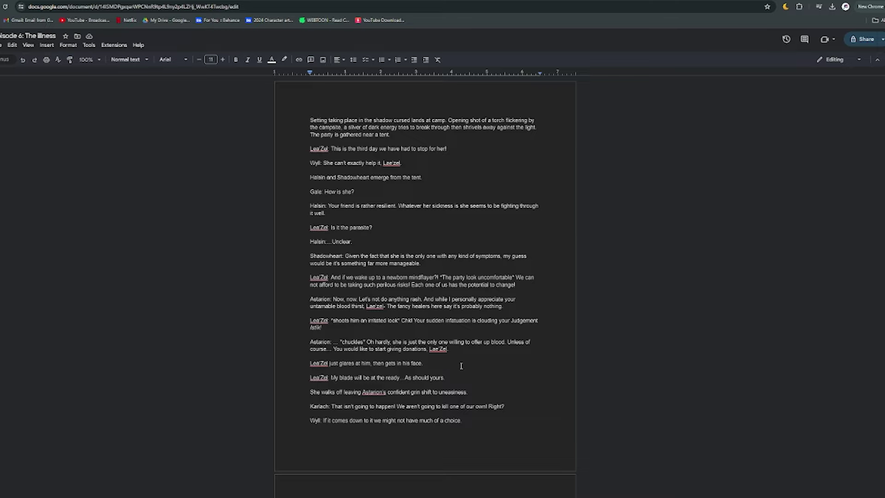
- Scroll down through the episode script pages in Google Docs and back up
scroll(460, 162, "down", 10)
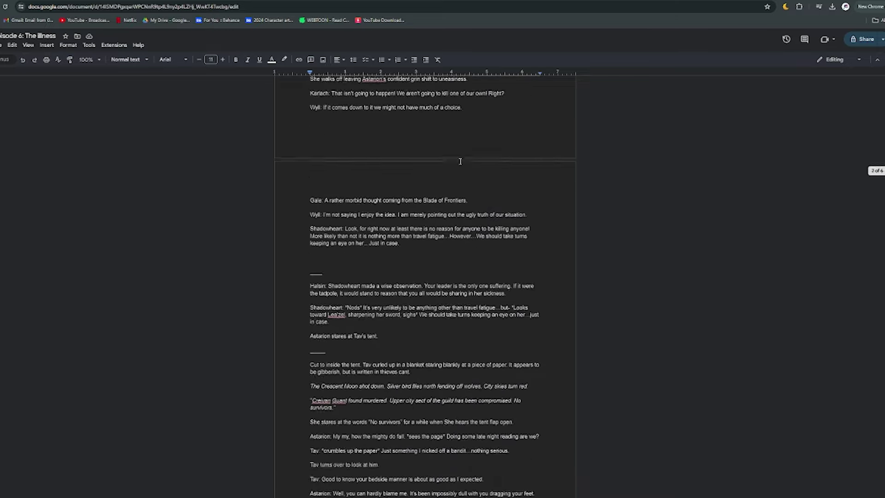
scroll(563, 129, "down", 14)
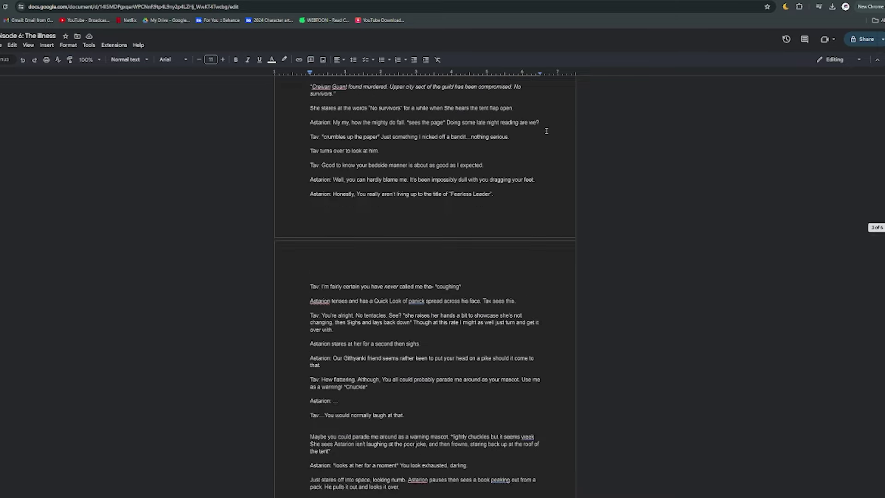
scroll(547, 131, "down", 15)
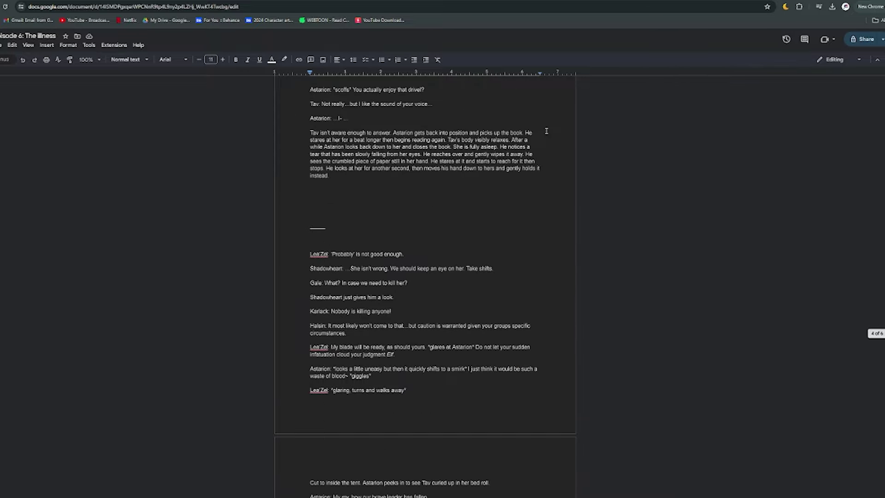
scroll(547, 131, "down", 7)
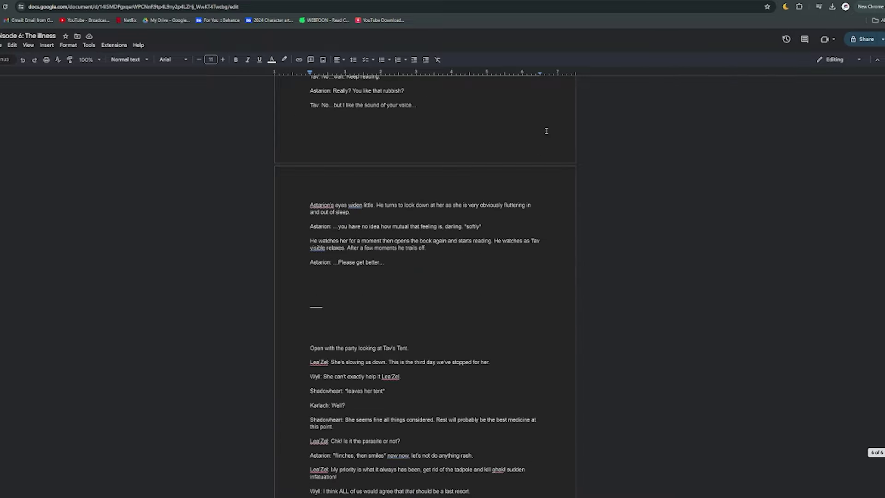
scroll(547, 131, "up", 8)
scroll(546, 131, "up", 18)
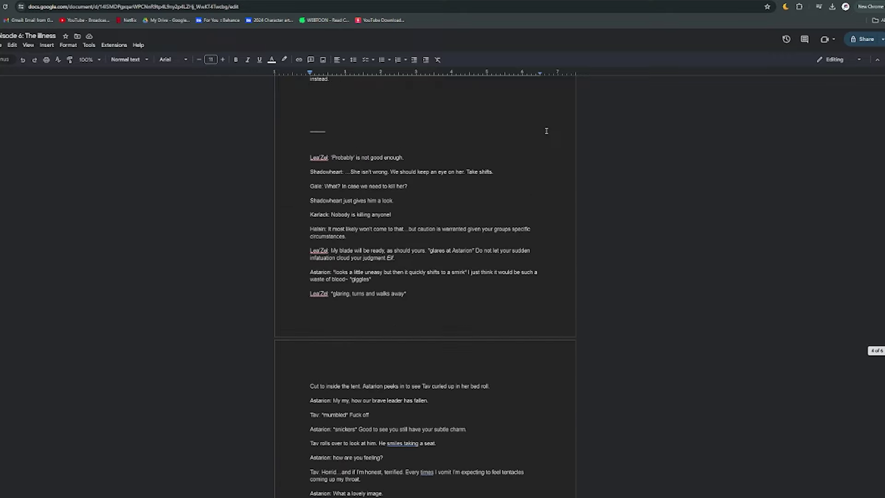
scroll(546, 131, "up", 13)
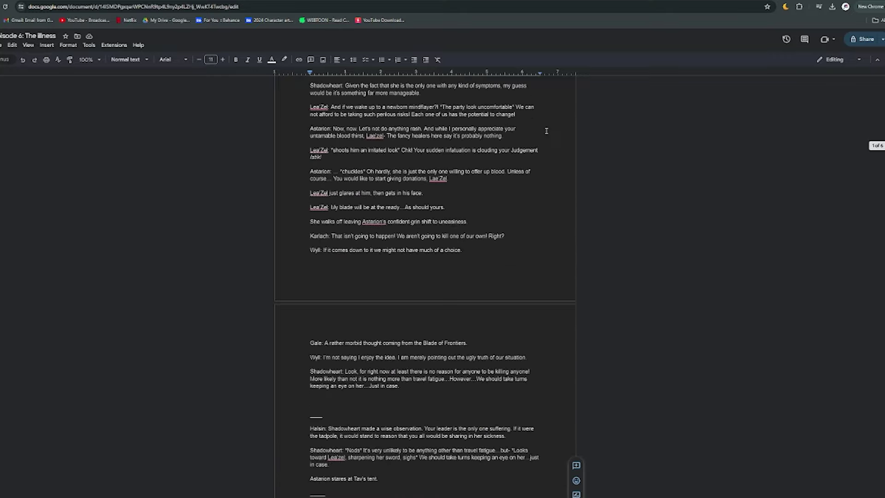
scroll(584, 257, "down", 1)
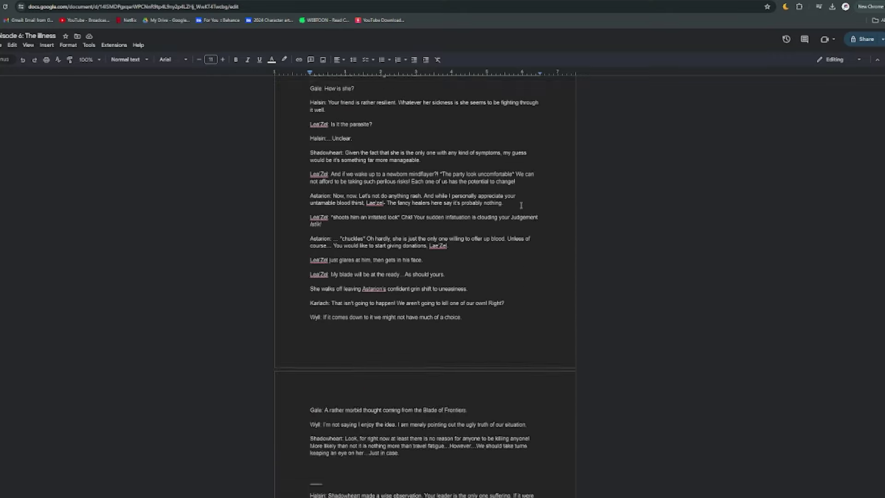
scroll(585, 257, "up", 1)
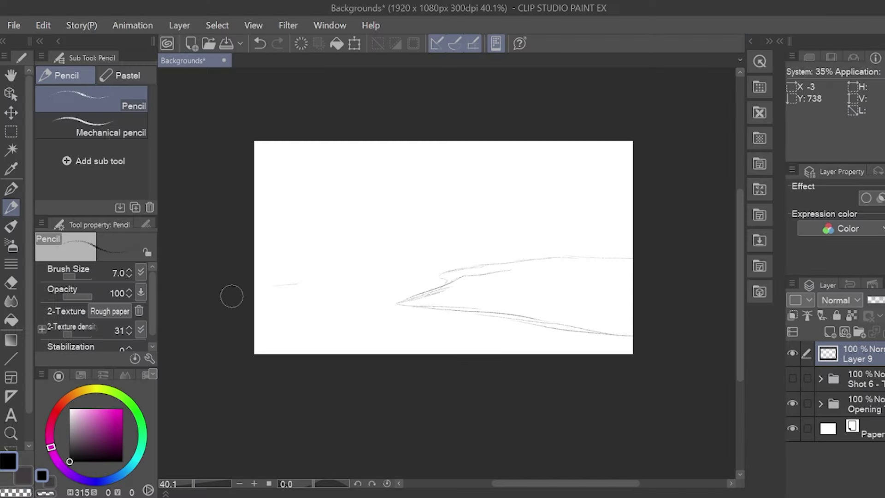
- Undo the stray stroke and sketch a faint ground line along the bottom of the Backgrounds canvas
key("ctrl+z")
mouse_move(299, 302)
left_mouse_down()
mouse_move(404, 337)
mouse_move(341, 320)
mouse_move(532, 342)
mouse_move(368, 308)
mouse_move(554, 354)
mouse_move(356, 342)
left_mouse_up()
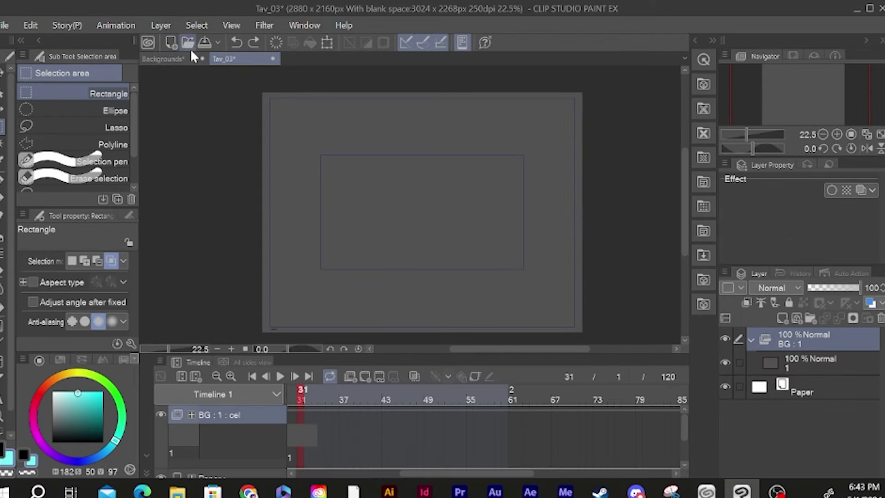
- Select the whole Backgrounds canvas and paste it into the Tav_03 animation
left_click(171, 57)
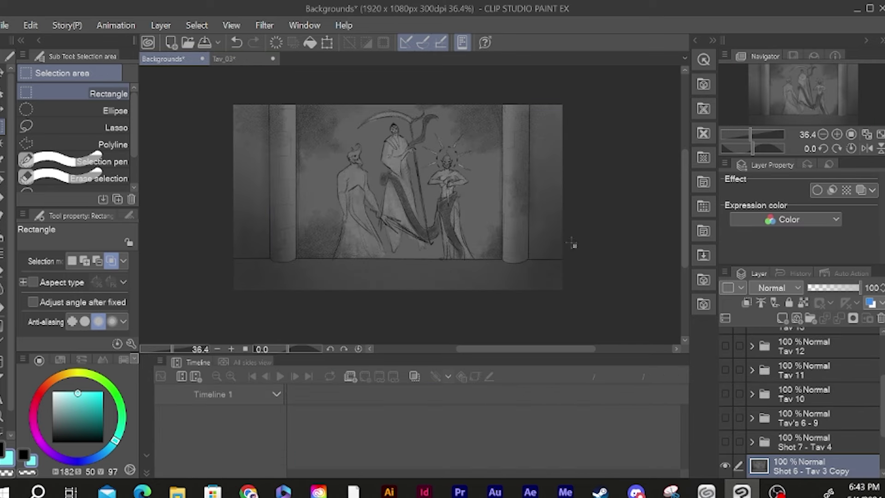
scroll(834, 426, "down", 2)
scroll(825, 422, "up", 5)
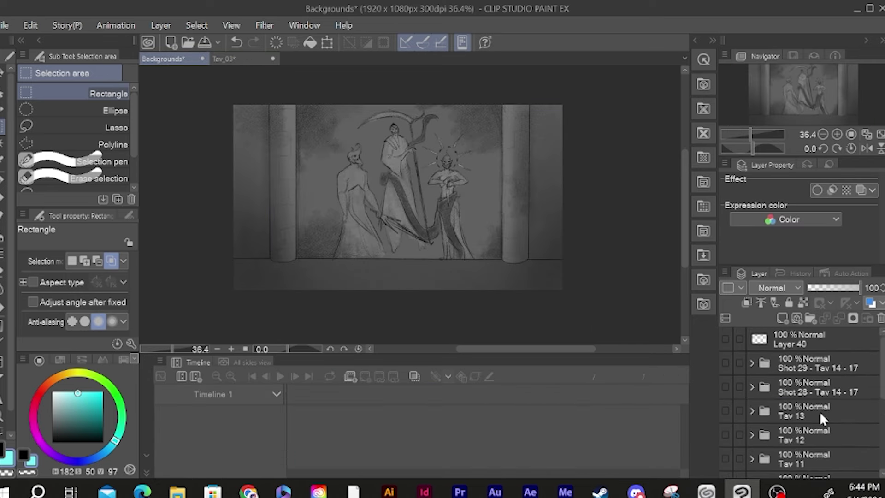
scroll(819, 392, "down", 10)
key("ctrl+a")
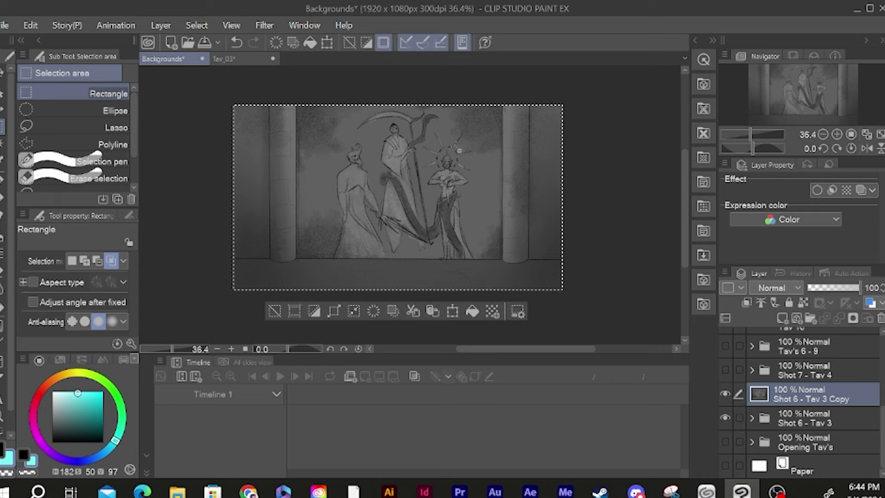
left_click(226, 60)
key("ctrl+v")
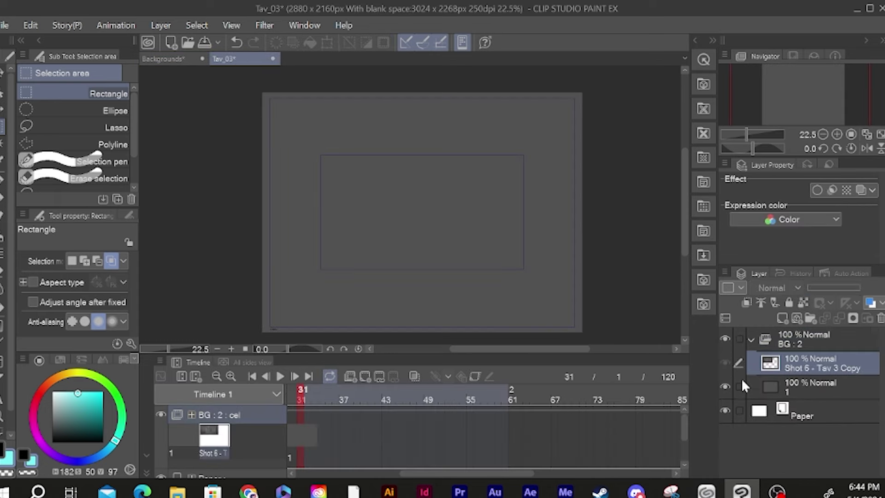
- Assign the Shot 6 - Tav 3 Copy cel to the BG track at frame 91
left_click_drag(302, 440, 451, 440)
right_click(451, 441)
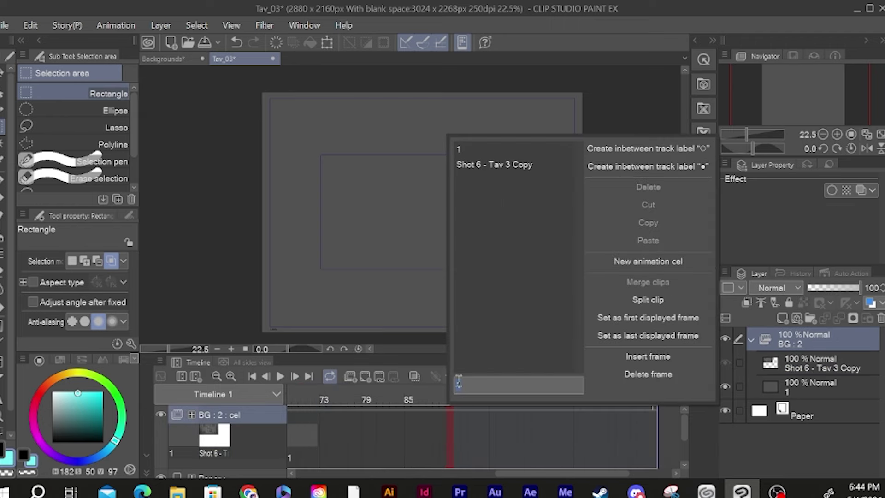
left_click(494, 163)
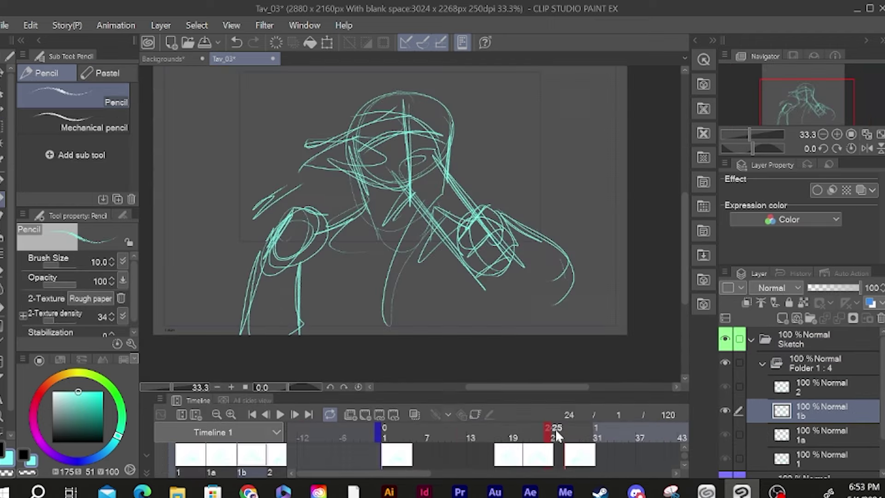
left_click(568, 434)
left_click(556, 436)
- Add new cels 1c at frame 25 and 3 at frame 93, with onion skin turned on
left_click(365, 414)
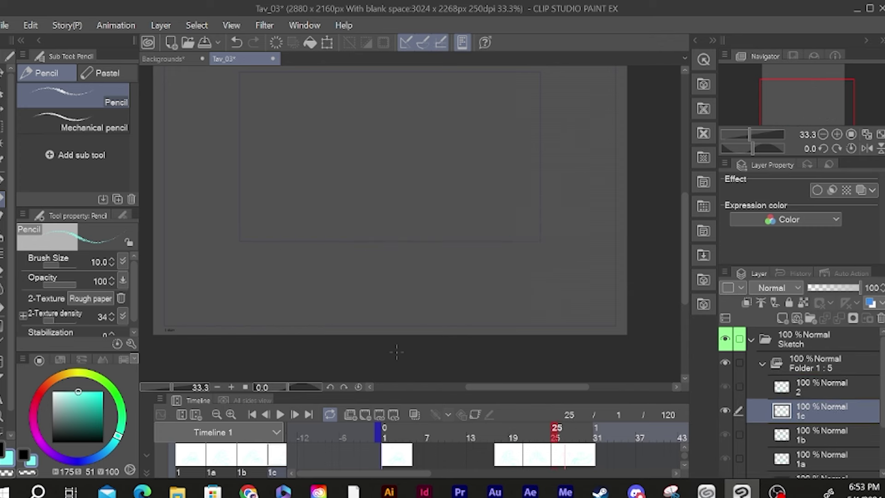
left_click(414, 414)
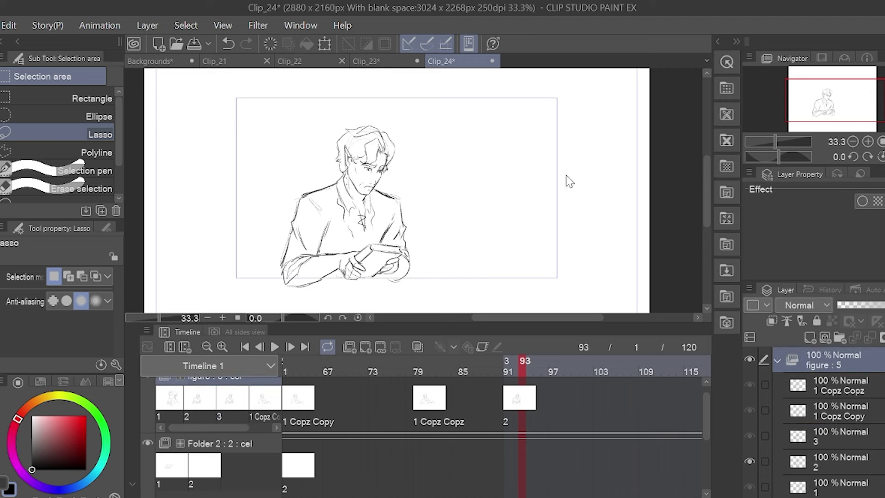
left_click(507, 397)
left_click(507, 398)
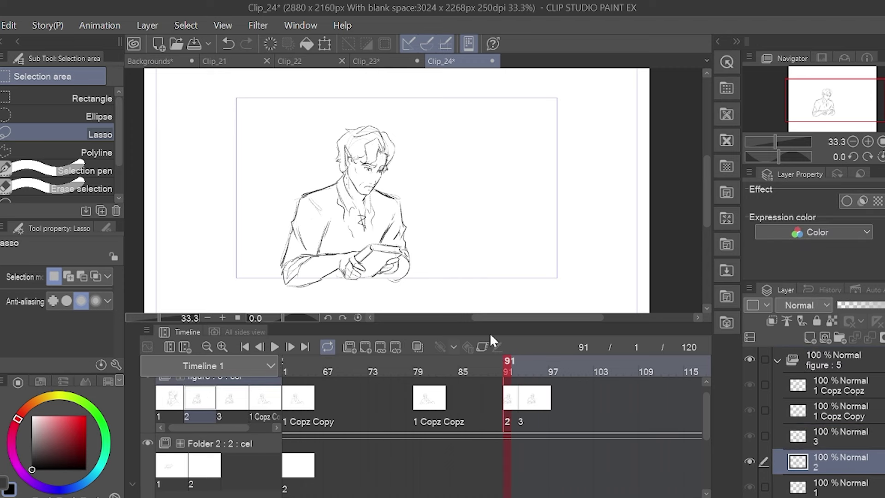
scroll(327, 229, "up", 1)
- Draw horizontal pencil speed lines across the figure's lower body, chest and arms
key("p")
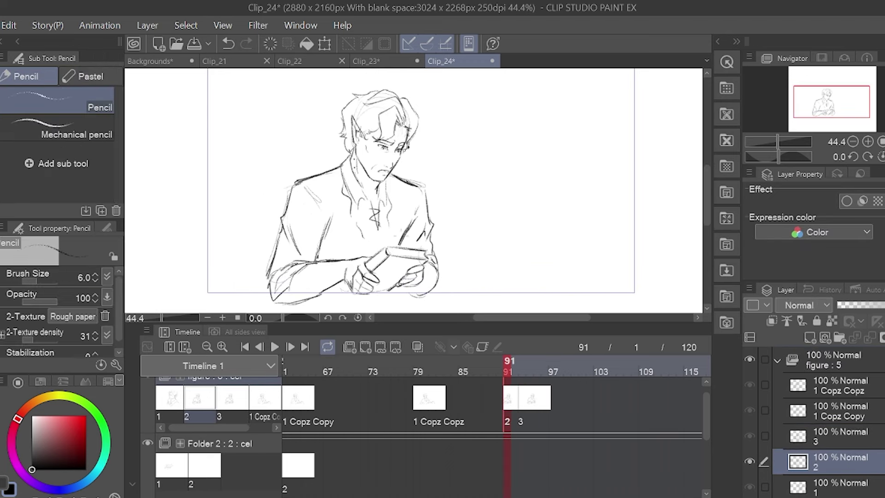
left_click_drag(365, 245, 206, 271)
left_click_drag(332, 267, 273, 277)
left_click_drag(360, 272, 250, 289)
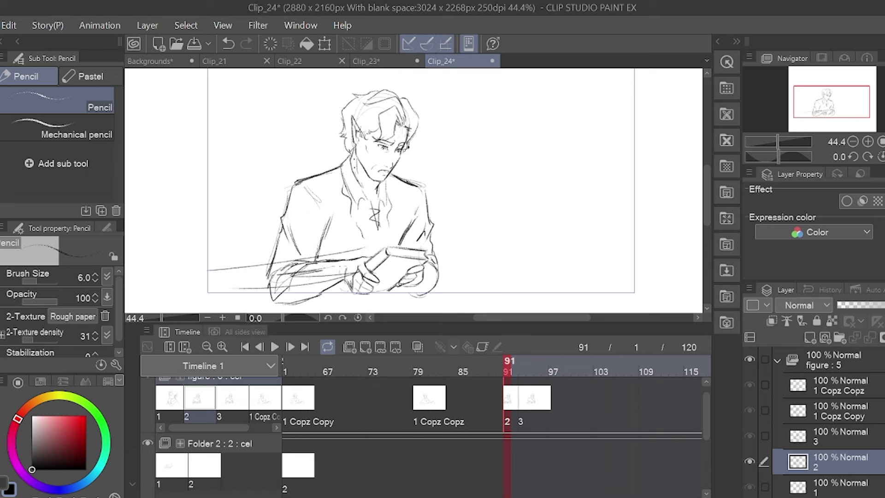
left_click_drag(339, 223, 209, 237)
left_click_drag(324, 234, 218, 242)
left_click_drag(353, 181, 229, 199)
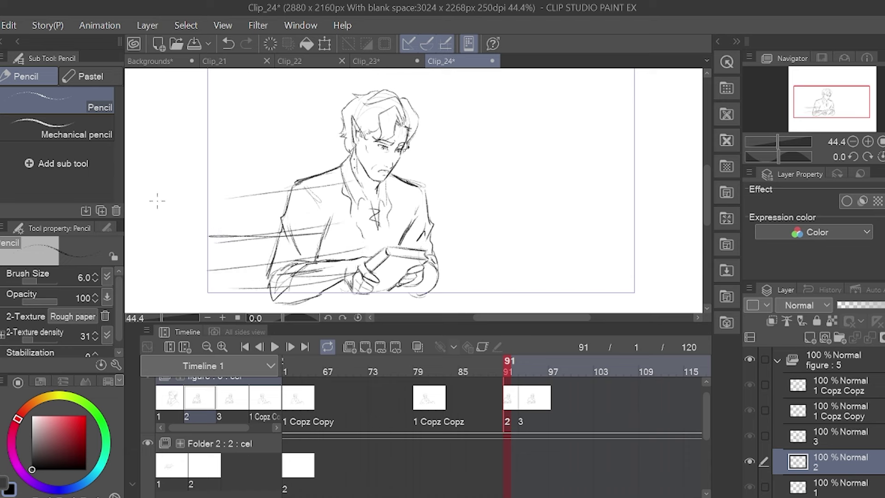
left_click_drag(505, 360, 565, 383)
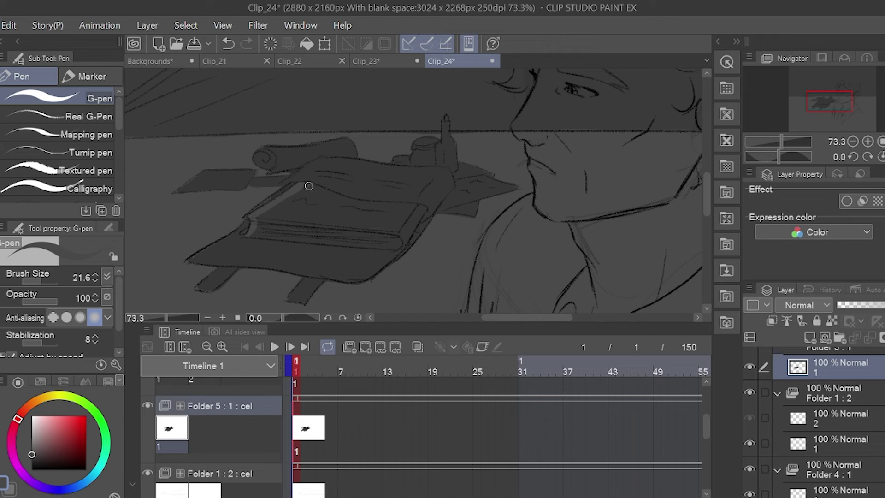
- Sketch light highlight strokes along the book's top edge
left_click_drag(309, 186, 418, 211)
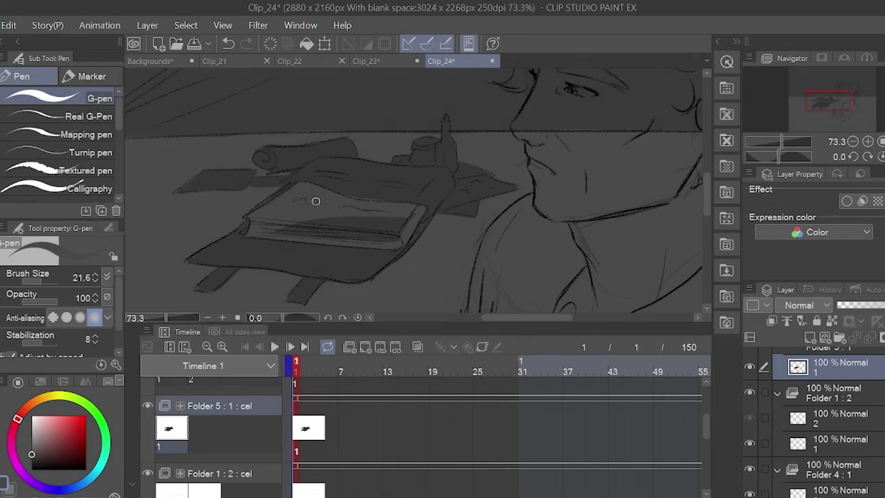
mouse_move(278, 223)
left_mouse_down()
mouse_move(408, 215)
mouse_move(392, 237)
mouse_move(285, 236)
mouse_move(341, 219)
mouse_move(397, 223)
left_mouse_up()
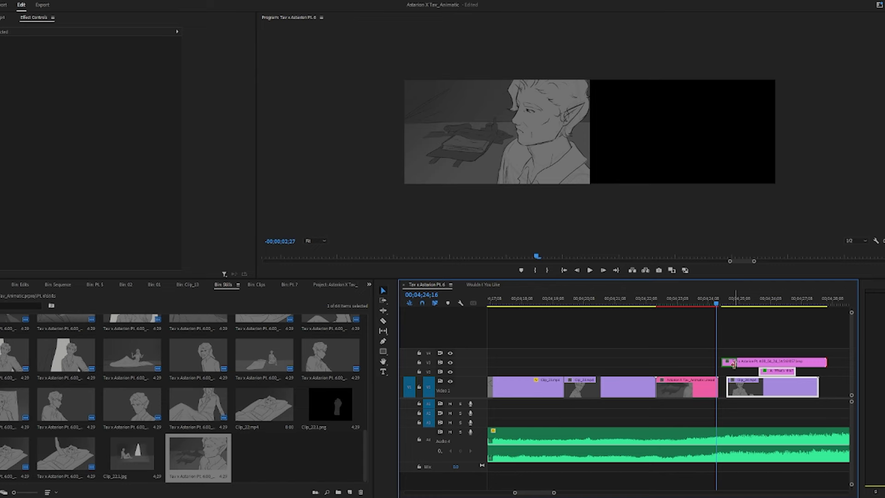
left_click_drag(729, 364, 723, 387)
- Place the small clip on V1 after the pink clip and extend it to fill the gap
left_click_drag(707, 307, 690, 306)
key("space")
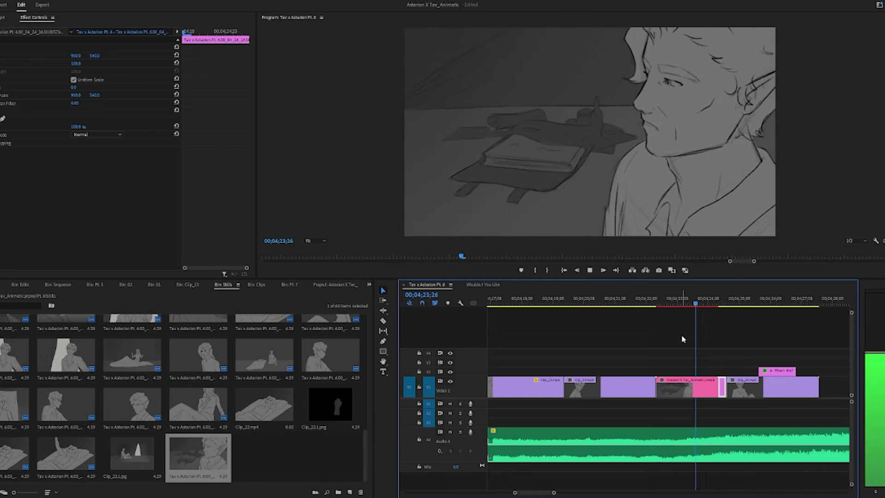
key("space")
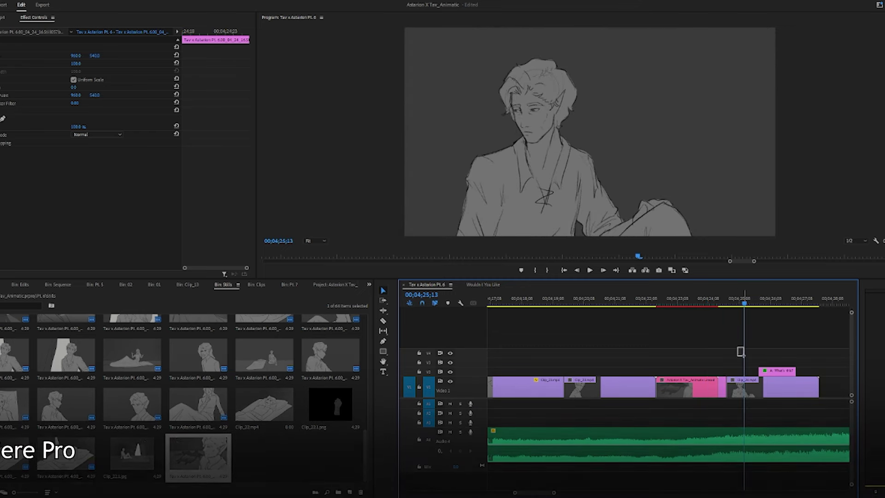
left_click_drag(778, 392, 790, 391)
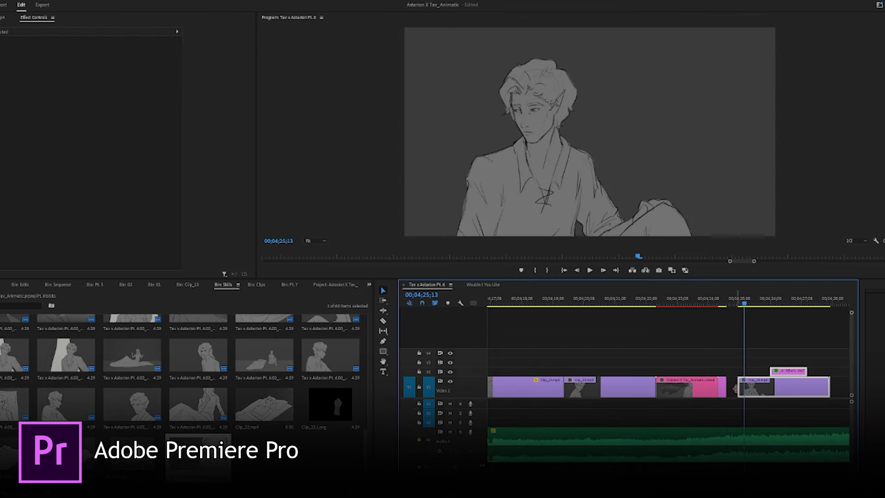
left_click_drag(729, 387, 740, 386)
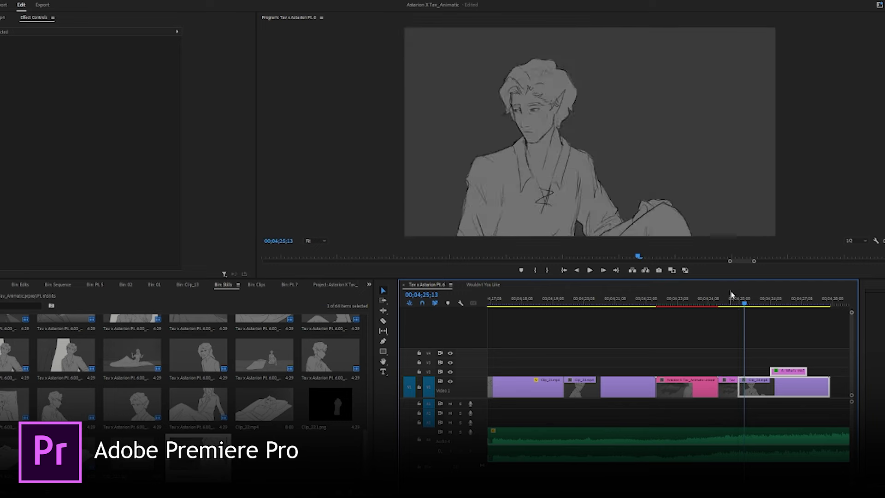
- Review the edit from about 00;04;21, trim the V1 cut point and save the project
left_click(612, 299)
key("space")
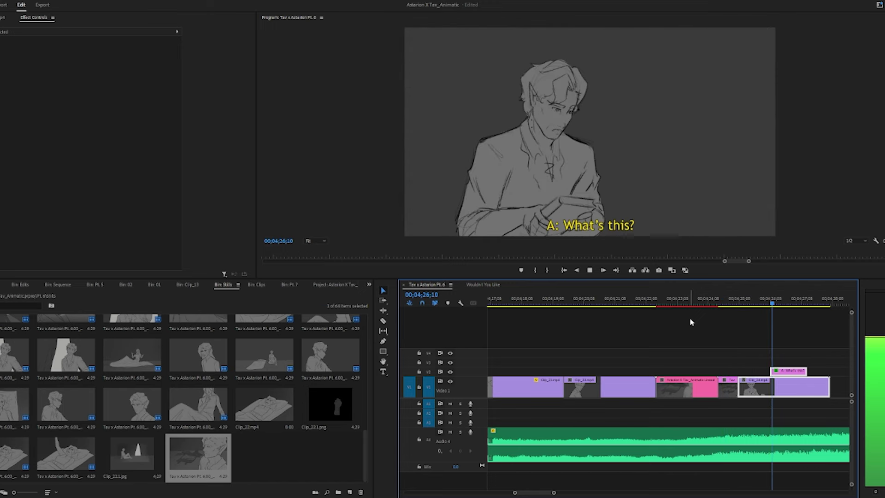
key("space")
left_click_drag(720, 387, 698, 376)
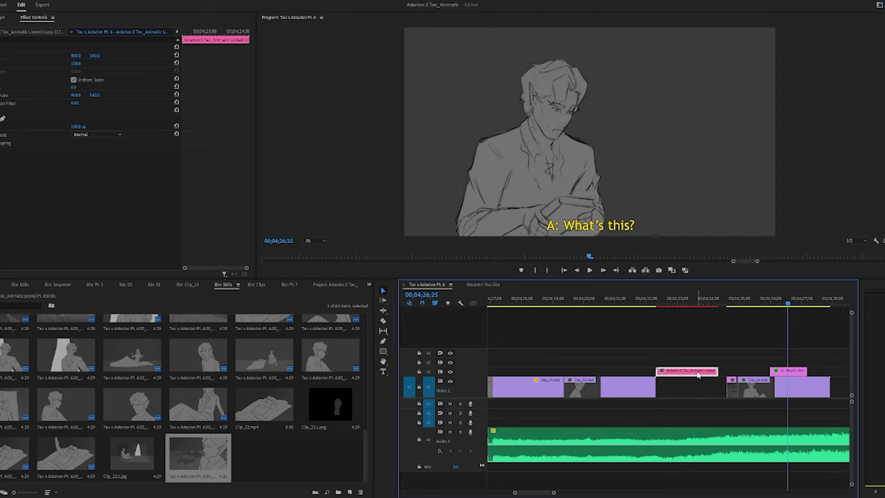
key("ctrl+s")
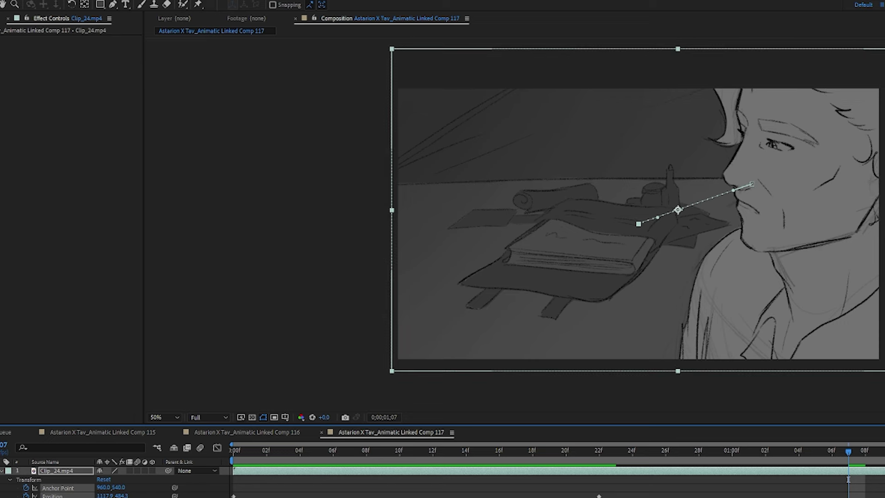
- Move Clip_24's Position keyframe from 22f to 16f and preview the faster slide
left_click_drag(599, 495, 516, 496)
key("space")
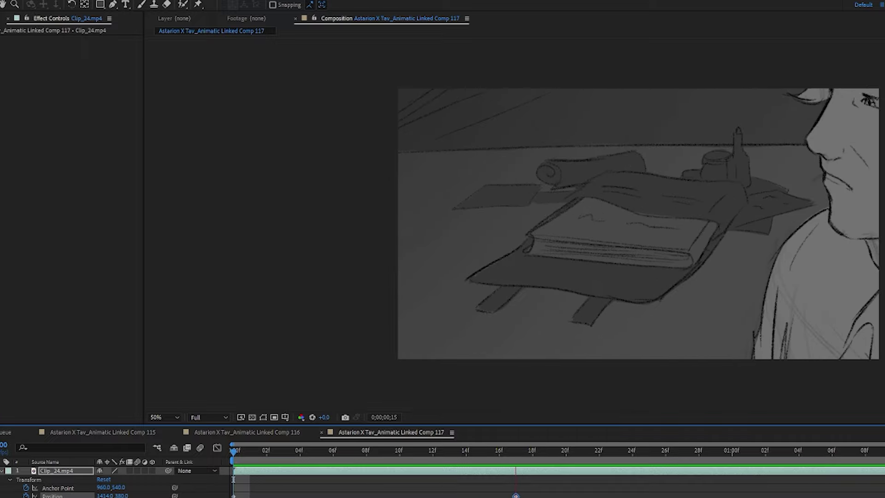
key("space")
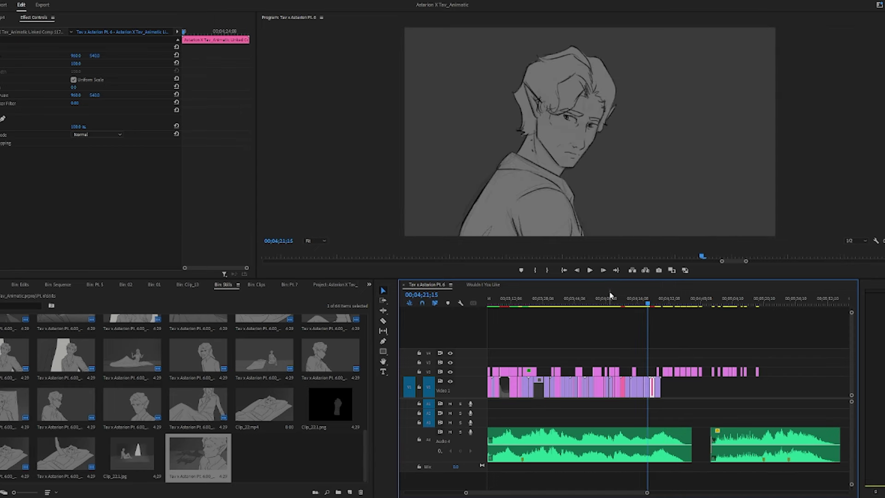
- Review the montage around 00;03;01;14 with the timeline zoomed in, selecting the teal Audio 3 clip
left_click(629, 300)
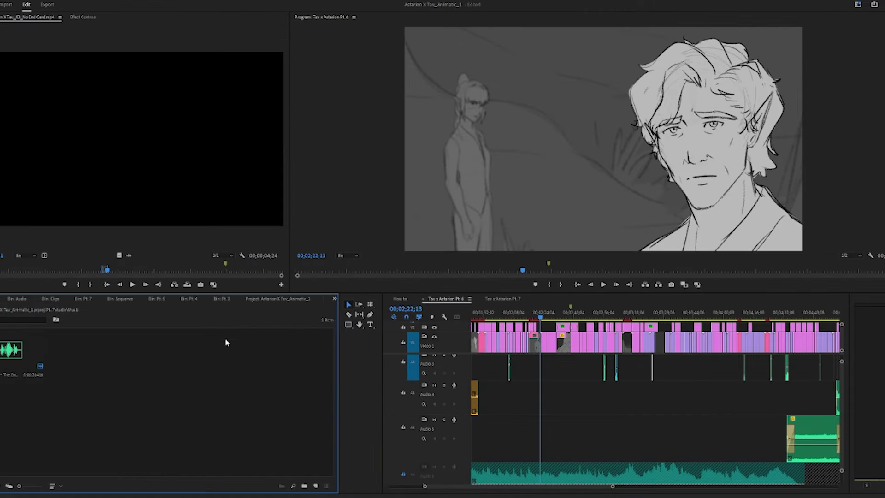
left_click_drag(525, 317, 616, 327)
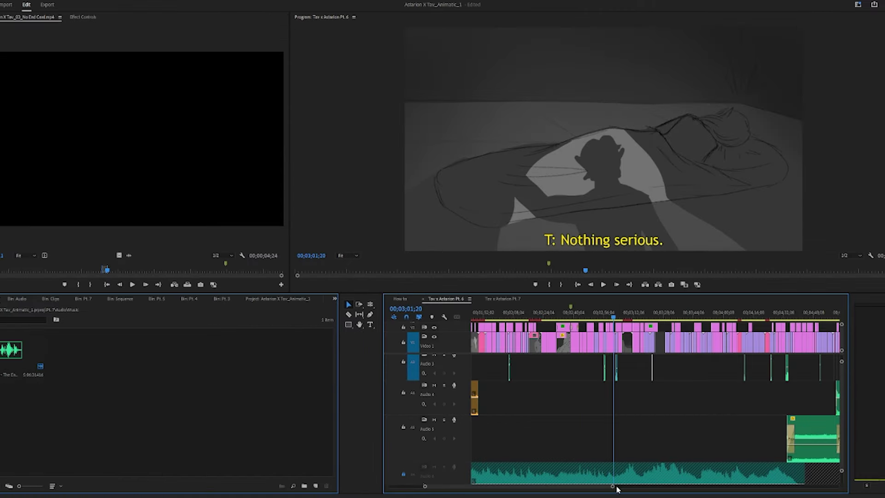
left_click_drag(612, 487, 516, 486)
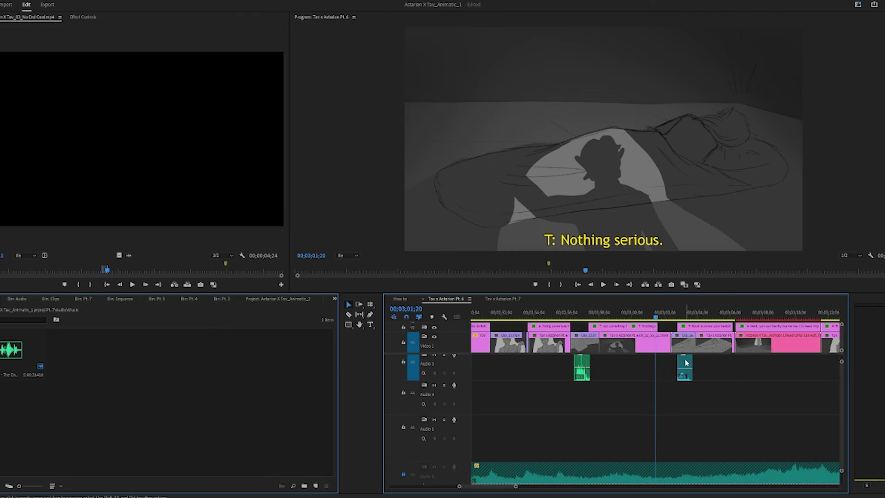
left_click(686, 363)
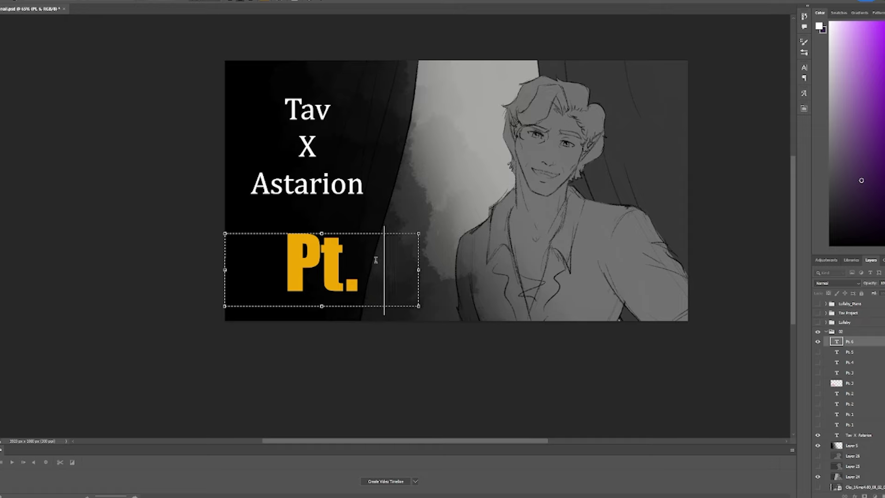
- Make the thumbnail title read 'Pt. 6', choose the video file in YouTube Studio and set its visibility
type("6")
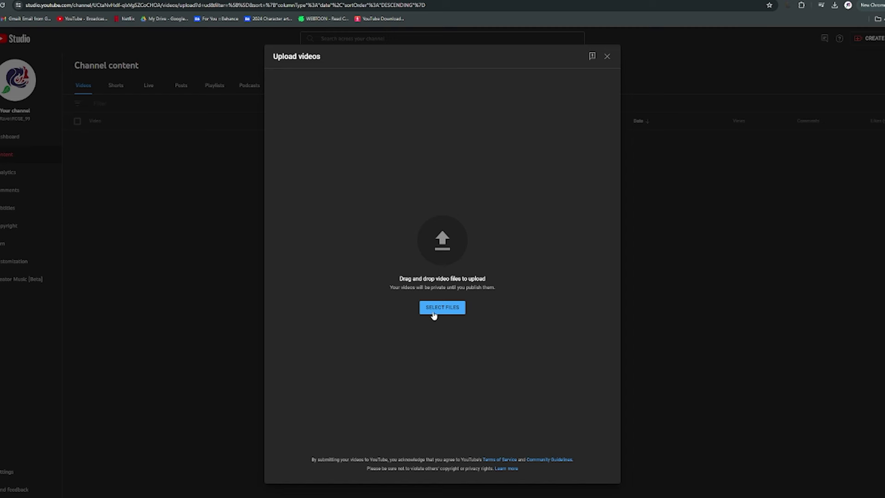
left_click(432, 310)
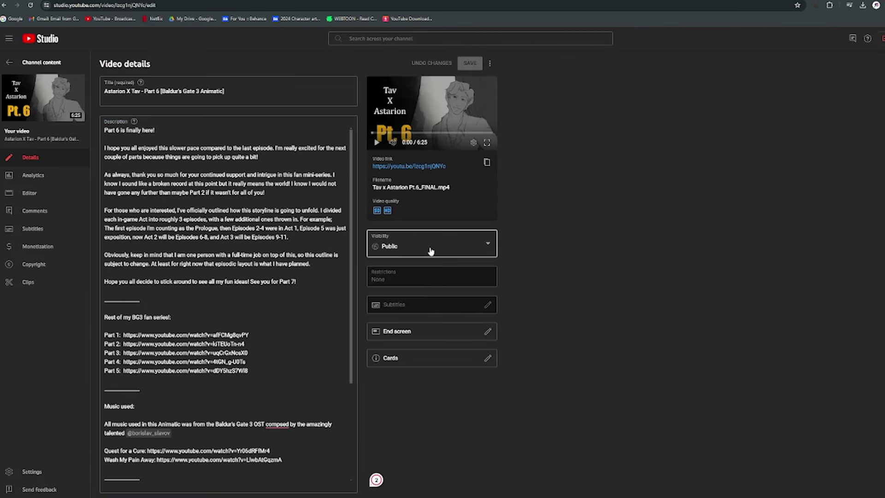
left_click(430, 252)
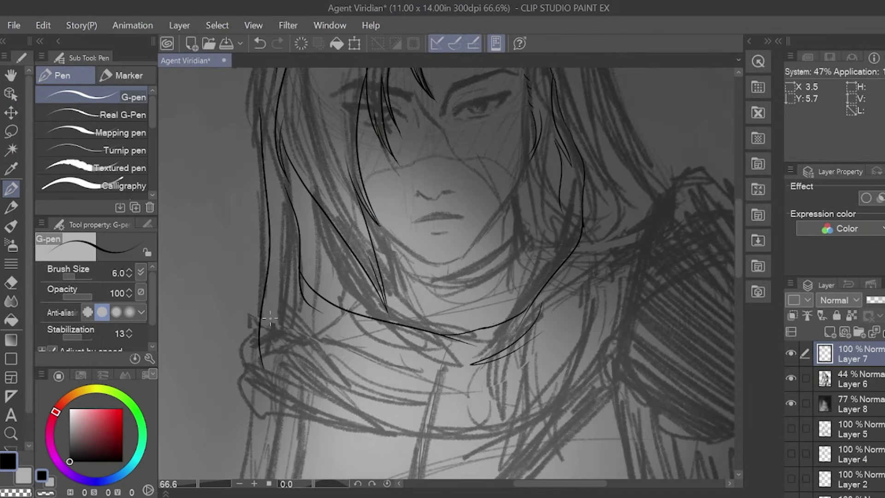
- Undo the bad hair stroke, then redraw the left hair edge and the line under the chin
key("ctrl+z")
mouse_move(265, 110)
left_mouse_down()
mouse_move(279, 308)
mouse_move(341, 355)
mouse_move(383, 367)
left_mouse_up()
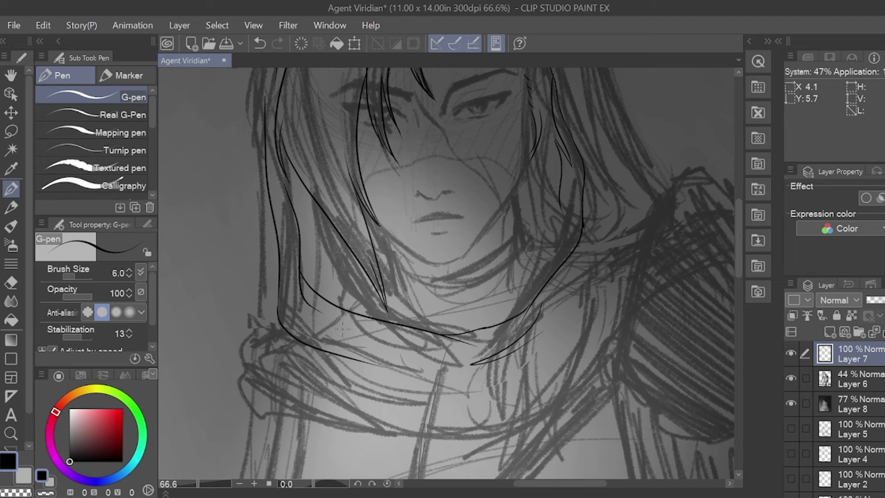
left_click_drag(331, 343, 459, 374)
- Ink the top edge and right side of the hood
scroll(414, 346, "down", 3)
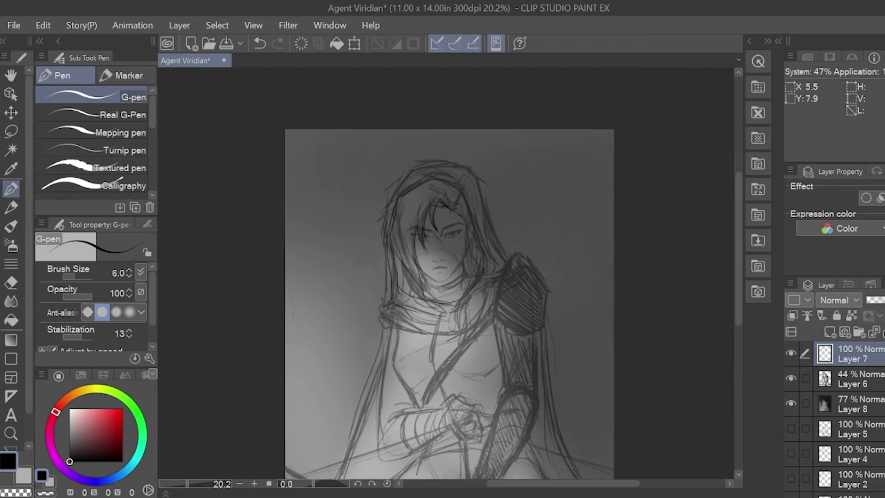
scroll(463, 251, "up", 2)
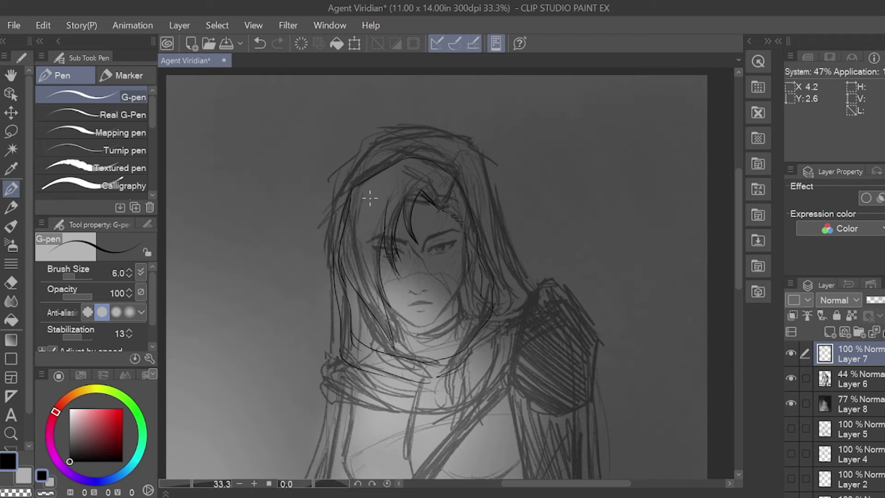
scroll(369, 198, "up", 2)
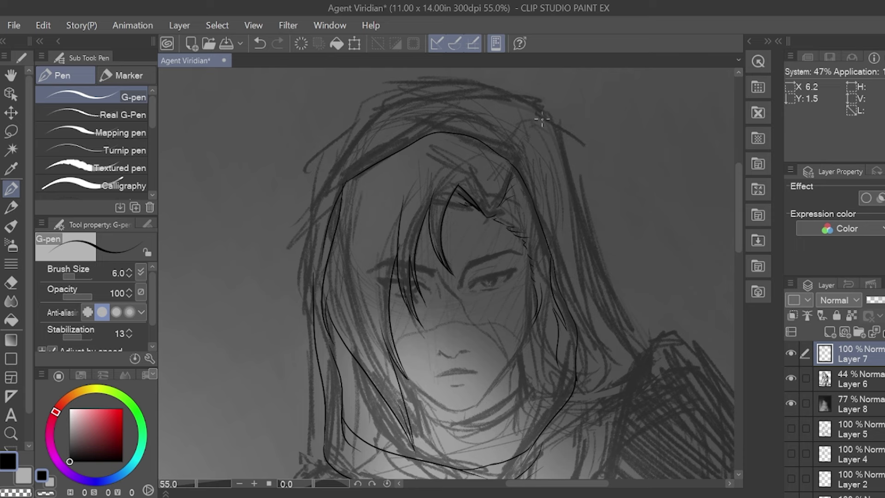
mouse_move(487, 85)
left_mouse_down()
mouse_move(352, 120)
mouse_move(362, 130)
mouse_move(335, 159)
mouse_move(322, 291)
left_mouse_up()
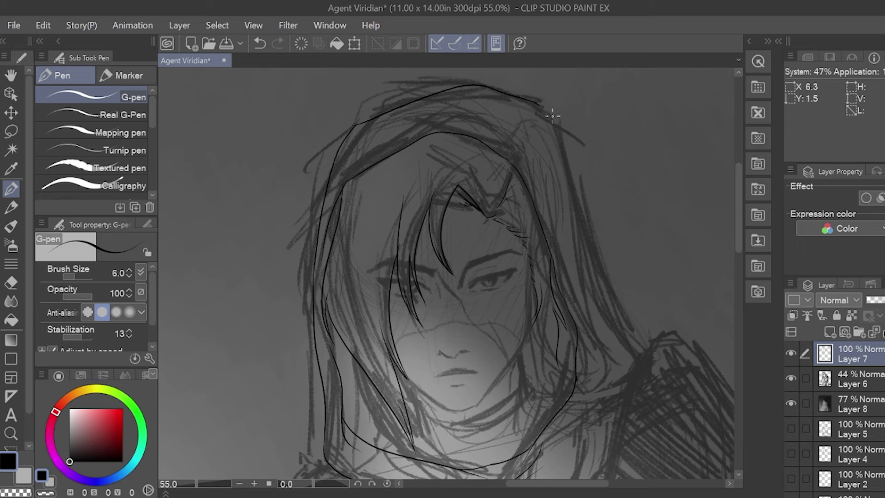
mouse_move(539, 106)
left_mouse_down()
mouse_move(605, 296)
mouse_move(632, 337)
mouse_move(630, 376)
mouse_move(636, 349)
mouse_move(598, 399)
left_mouse_up()
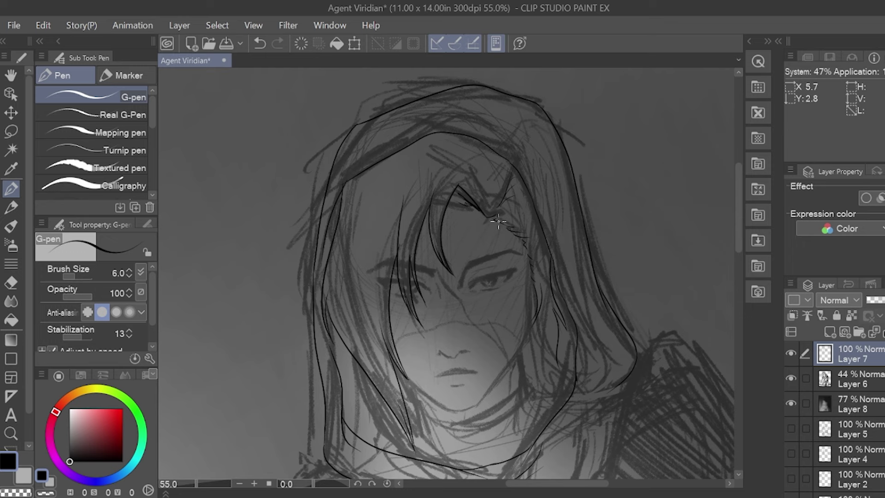
scroll(498, 222, "down", 5)
scroll(439, 299, "up", 6)
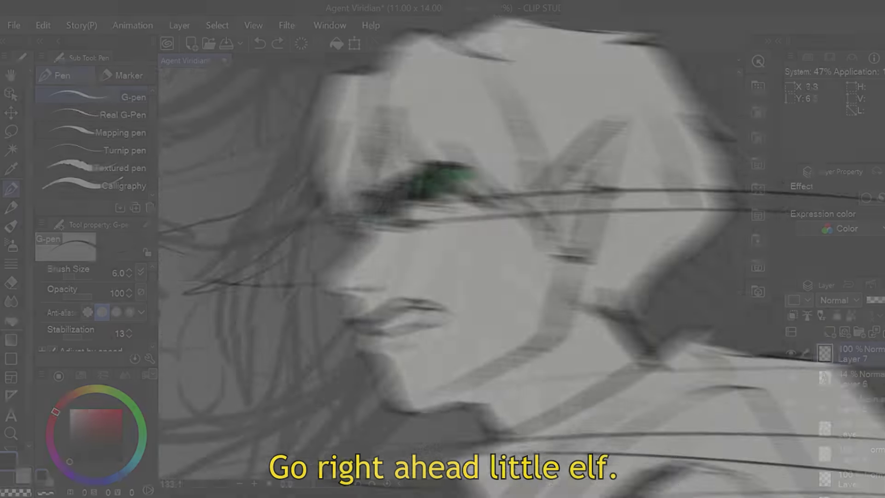
- Draw a closed inner oval inside the shoulder ring, with a thickened bottom
scroll(472, 274, "up", 2)
mouse_move(457, 233)
left_mouse_down()
mouse_move(520, 334)
mouse_move(470, 411)
left_mouse_up()
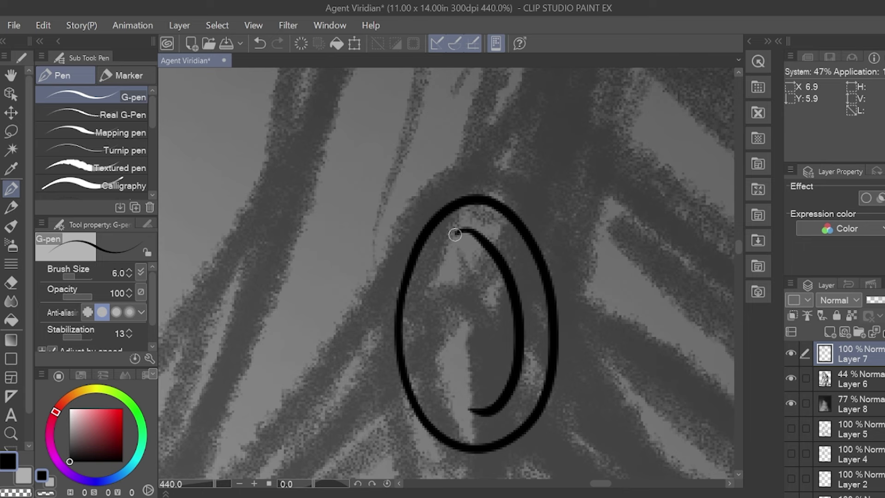
mouse_move(454, 233)
left_mouse_down()
mouse_move(428, 301)
mouse_move(471, 408)
left_mouse_up()
left_click_drag(433, 366, 497, 410)
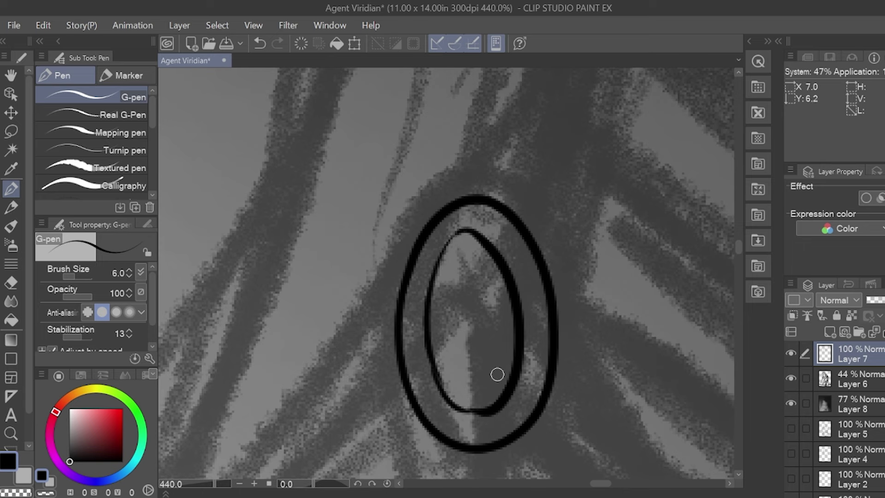
left_click_drag(465, 231, 441, 240)
left_click_drag(482, 407, 436, 400)
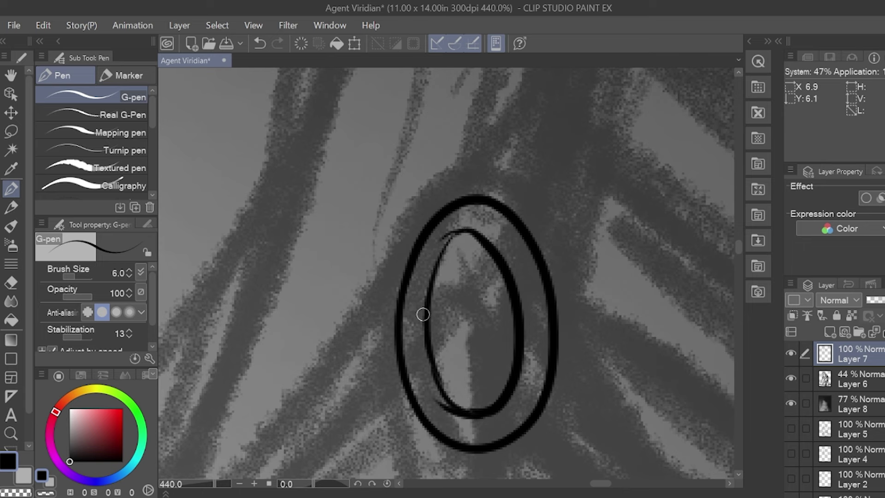
- Draw the strap running down-left from the ring
scroll(429, 312, "down", 10)
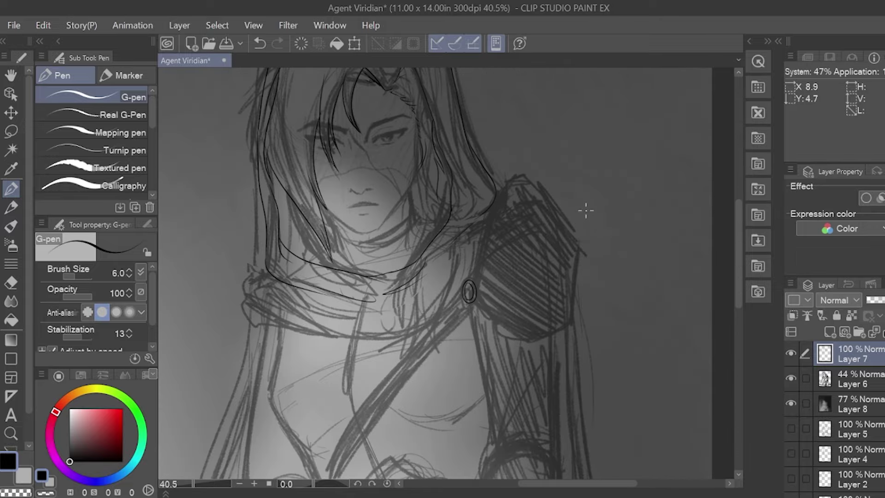
scroll(587, 211, "down", 3)
scroll(434, 334, "up", 4)
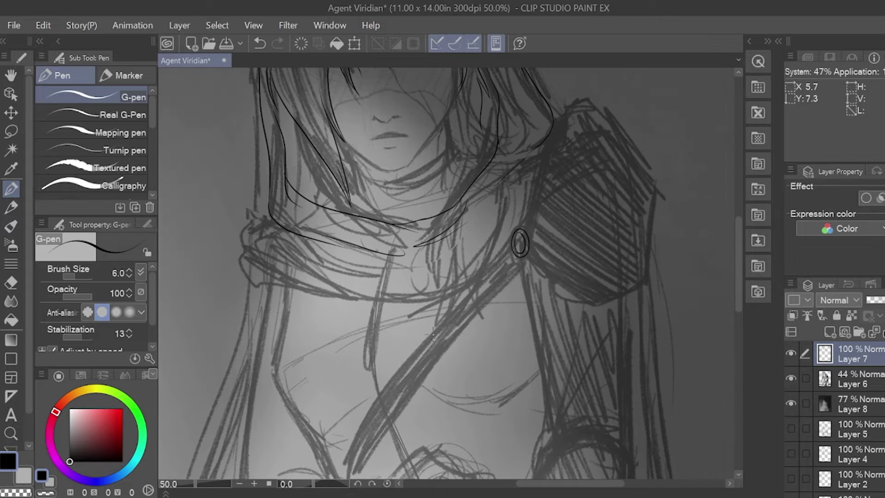
mouse_move(514, 244)
left_mouse_down()
mouse_move(458, 288)
mouse_move(333, 438)
mouse_move(456, 313)
mouse_move(334, 479)
left_mouse_up()
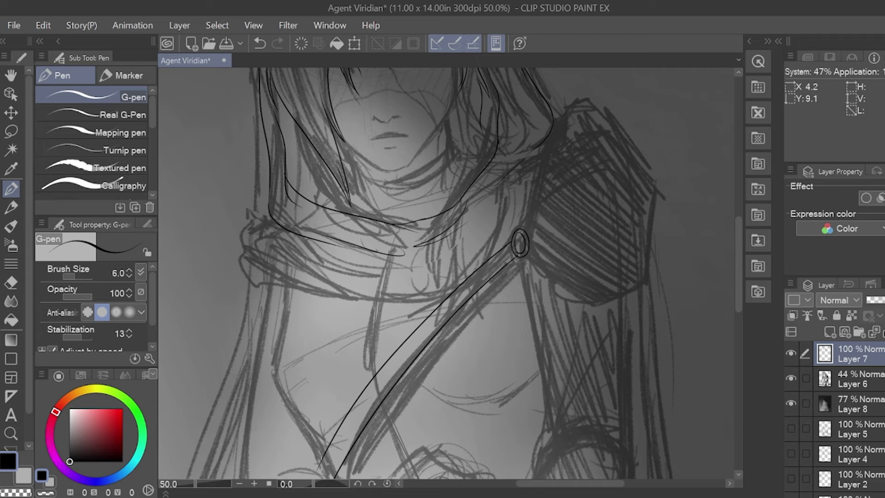
- Erase the strap's stray and overshooting ends, then join its left line to the inner ring
scroll(331, 439, "down", 3)
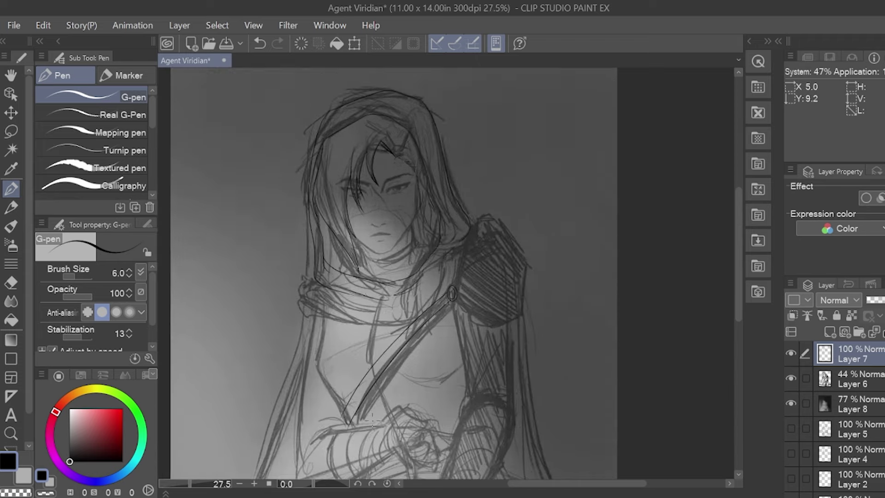
scroll(331, 439, "up", 6)
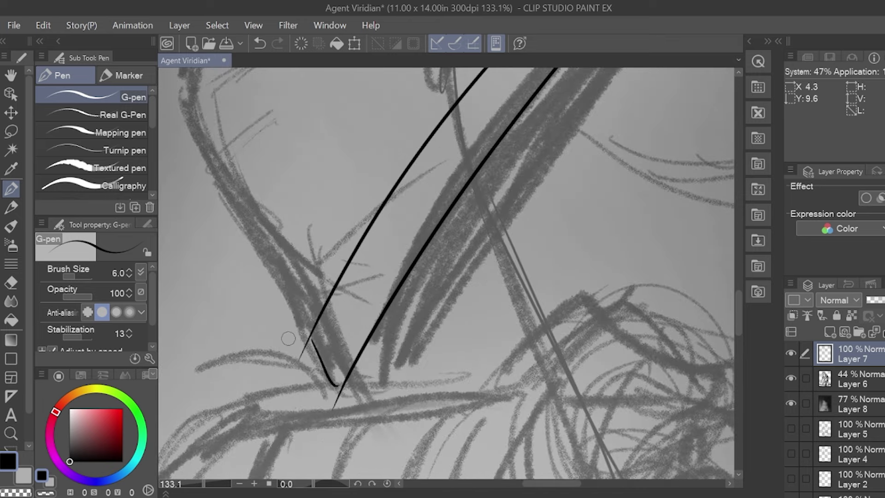
left_click(304, 343)
left_click_drag(335, 401, 345, 408)
scroll(338, 373, "down", 5)
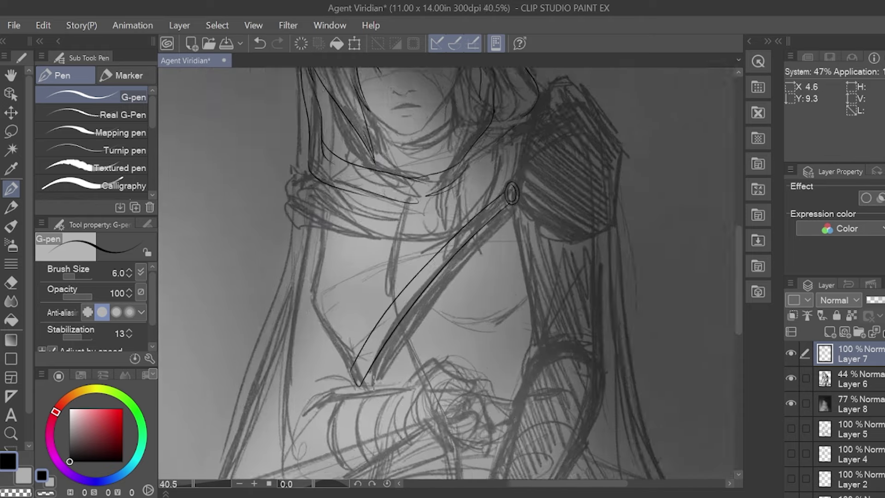
scroll(461, 220, "up", 6)
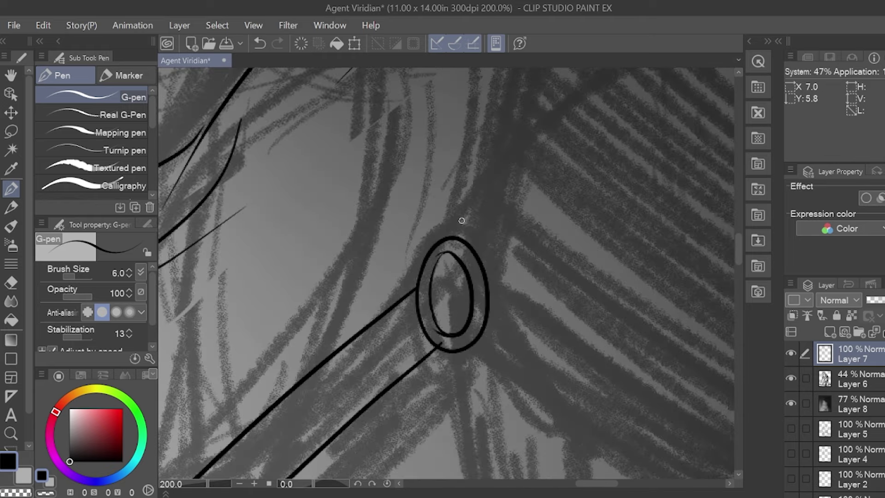
left_click_drag(419, 287, 432, 286)
- Ink a curved fold line running down toward the collar
scroll(437, 333, "down", 8)
scroll(335, 287, "up", 4)
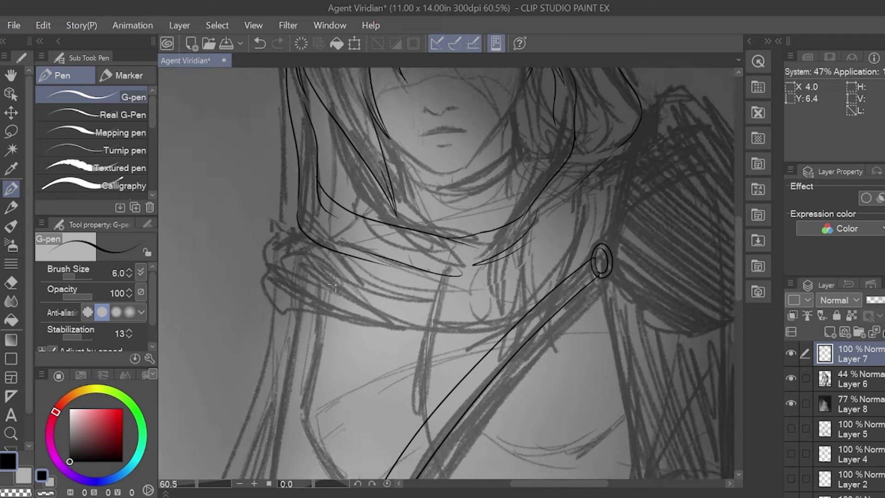
scroll(334, 287, "up", 1)
mouse_move(583, 211)
left_mouse_down()
mouse_move(537, 279)
mouse_move(305, 245)
left_mouse_up()
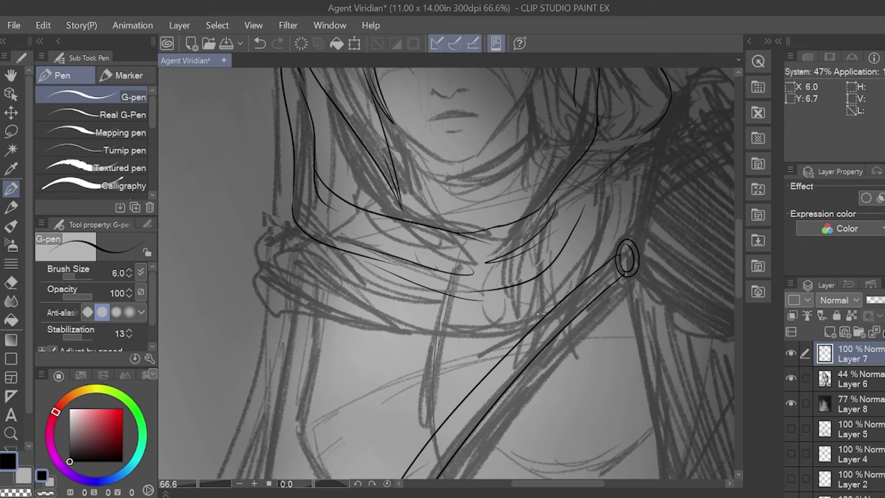
- Ink the scarf's fold lines and lower edge, undoing the two bad long strokes
mouse_move(540, 315)
left_mouse_down()
mouse_move(442, 323)
mouse_move(254, 264)
left_mouse_up()
key("ctrl+z")
left_click_drag(293, 217, 266, 234)
mouse_move(267, 241)
left_mouse_down()
mouse_move(313, 257)
mouse_move(334, 280)
mouse_move(419, 301)
left_mouse_up()
left_click_drag(305, 296, 482, 300)
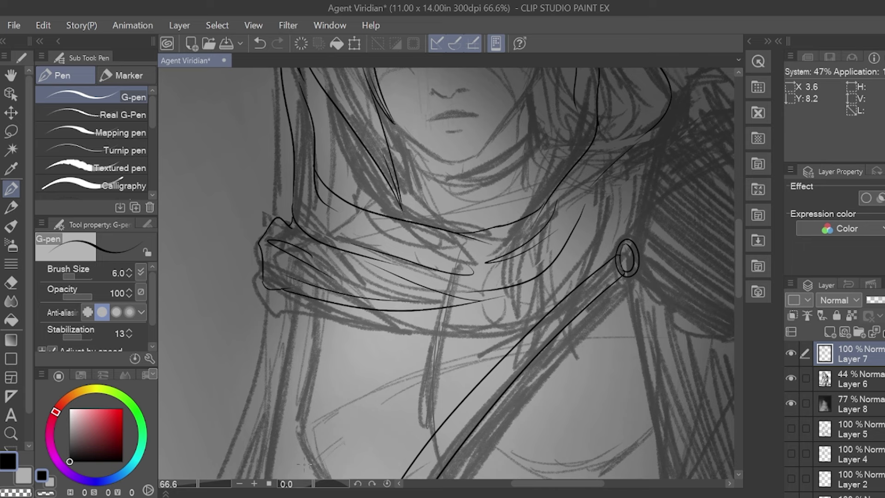
key("ctrl+z")
mouse_move(528, 319)
left_mouse_down()
mouse_move(323, 305)
mouse_move(258, 273)
left_mouse_up()
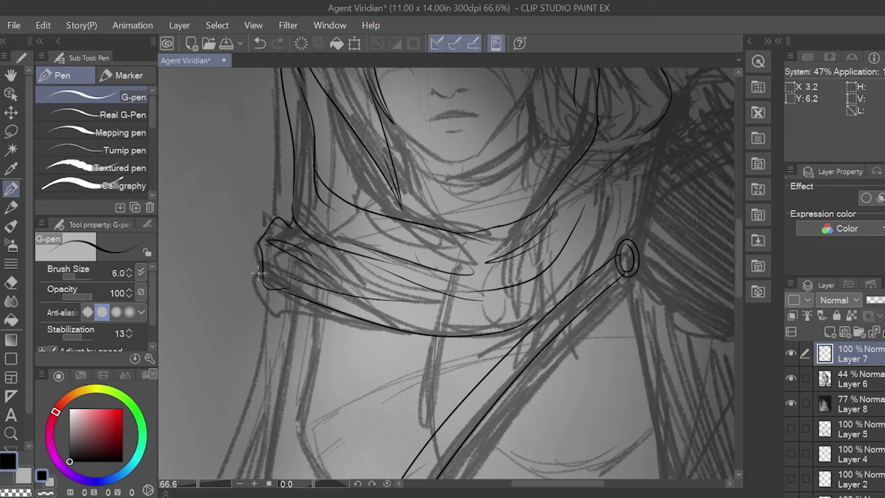
left_click_drag(572, 281, 471, 328)
left_click_drag(542, 296, 397, 318)
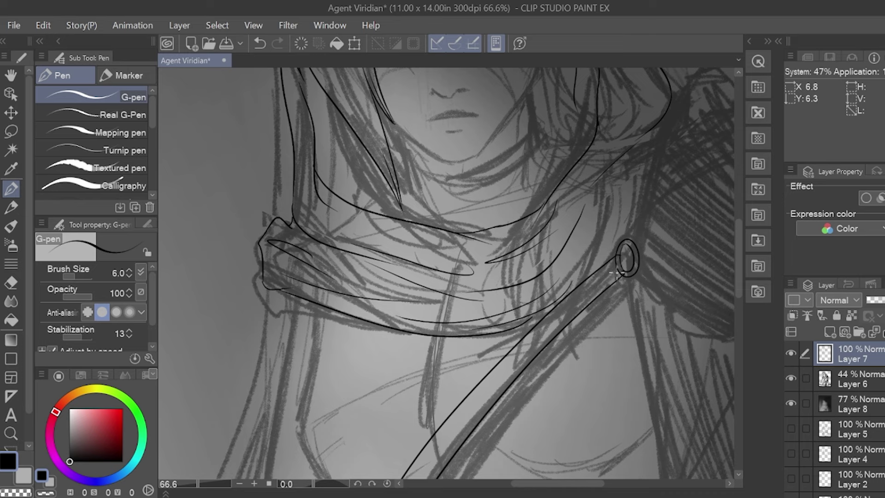
- Ink the inner edge and outer top edge of the shoulder armour
scroll(488, 328, "down", 5)
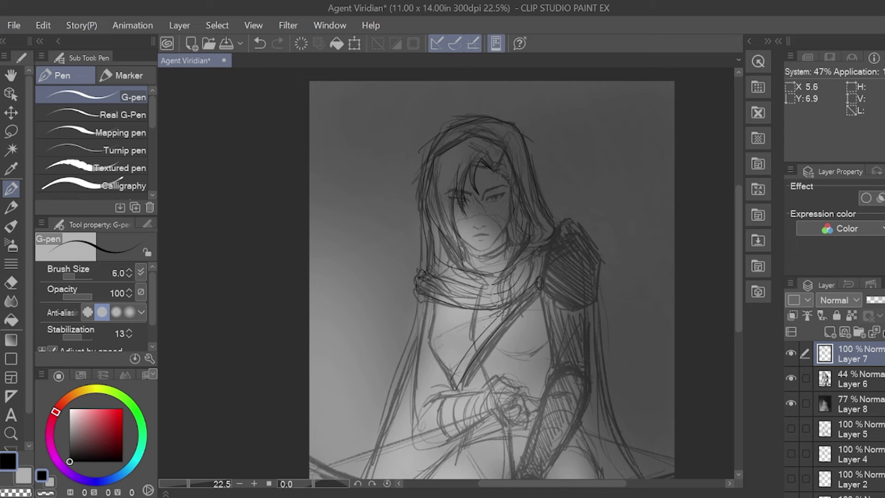
scroll(496, 305, "up", 2)
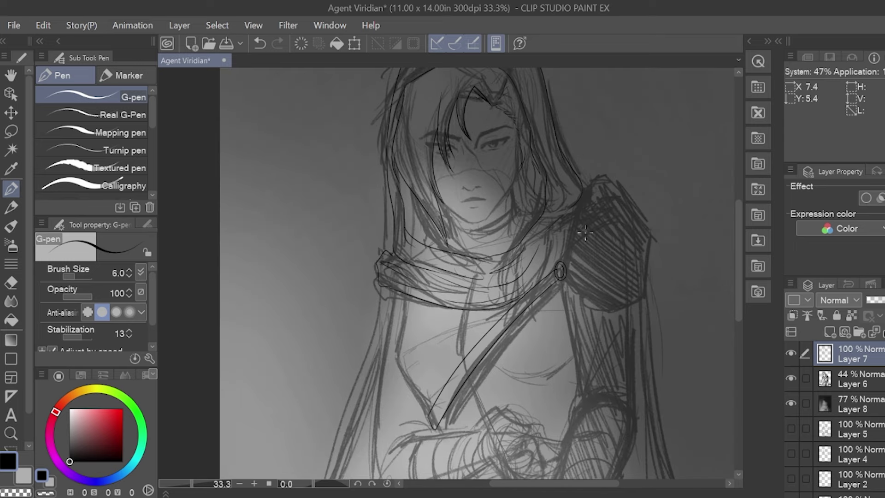
scroll(584, 232, "up", 3)
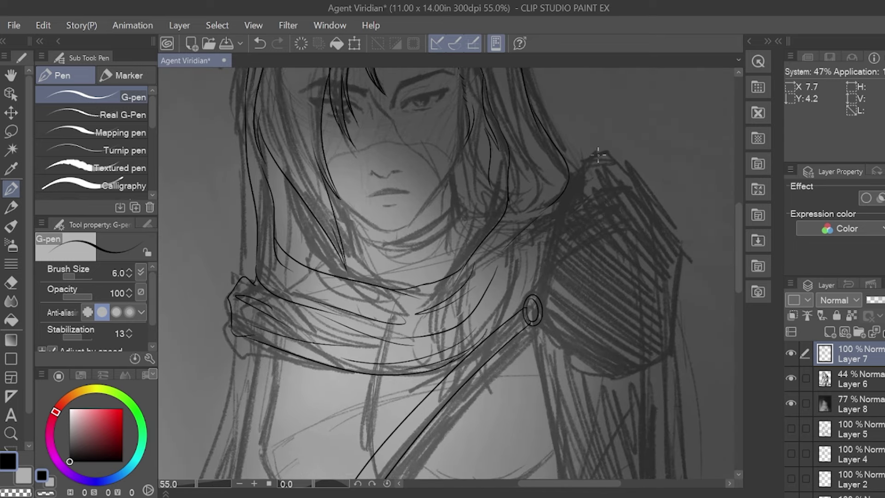
mouse_move(600, 149)
left_mouse_down()
mouse_move(570, 197)
mouse_move(568, 188)
mouse_move(536, 297)
left_mouse_up()
mouse_move(603, 150)
left_mouse_down()
mouse_move(685, 258)
mouse_move(674, 243)
mouse_move(673, 364)
left_mouse_up()
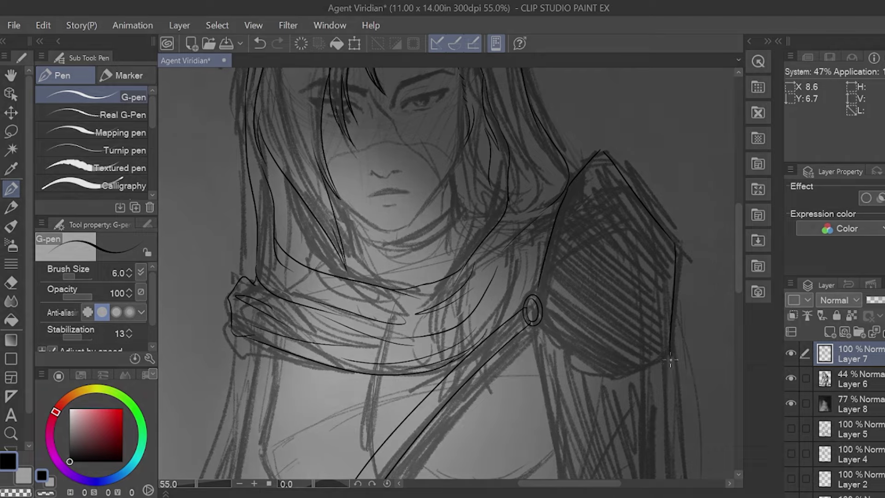